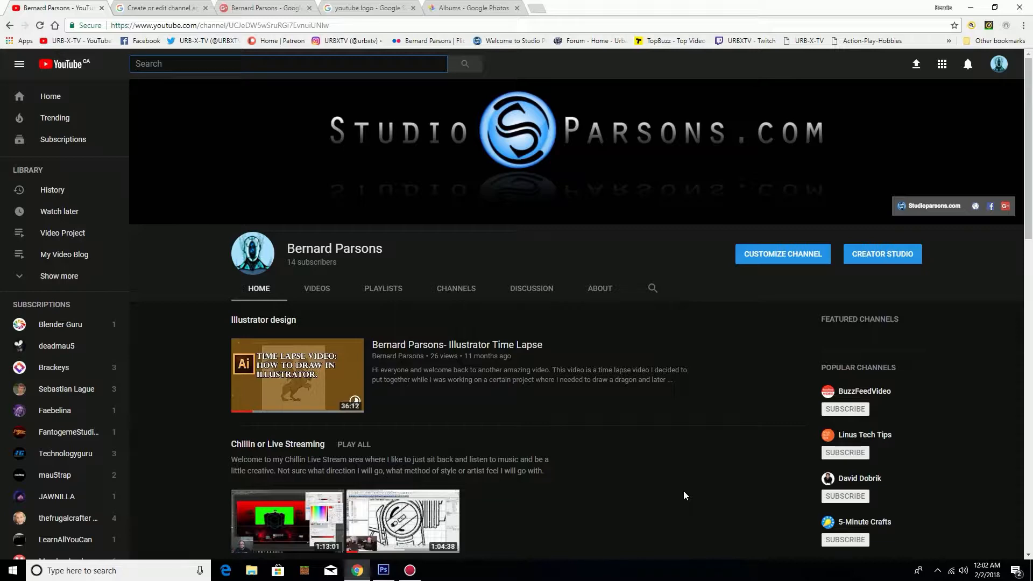
- Open the YouTube Help article on creating or editing channel art from the Google results for youtube channel art size
click(151, 10)
key(alt+Left)
scroll(617, 328, up, 5)
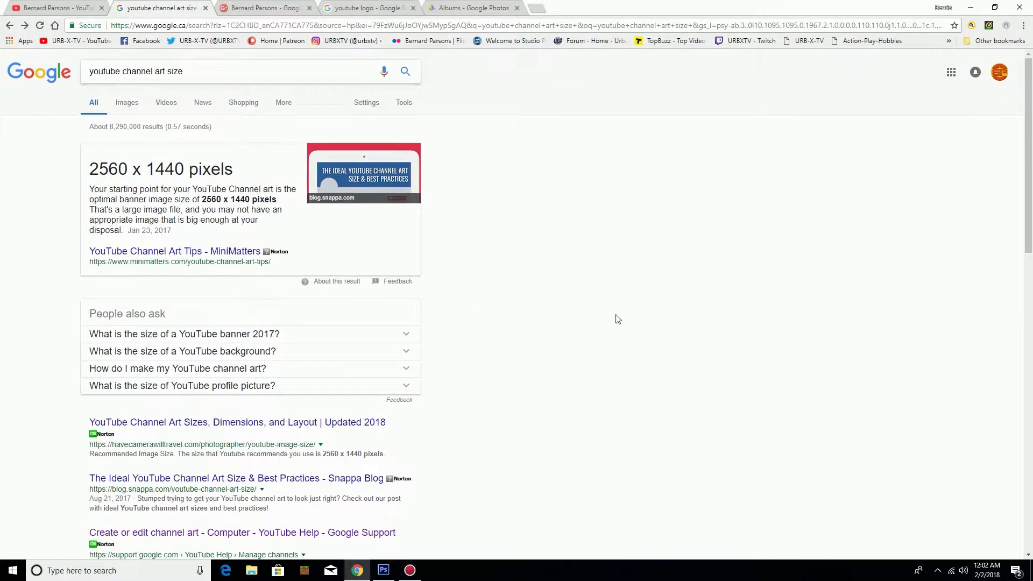
scroll(543, 392, down, 2)
scroll(542, 391, down, 2)
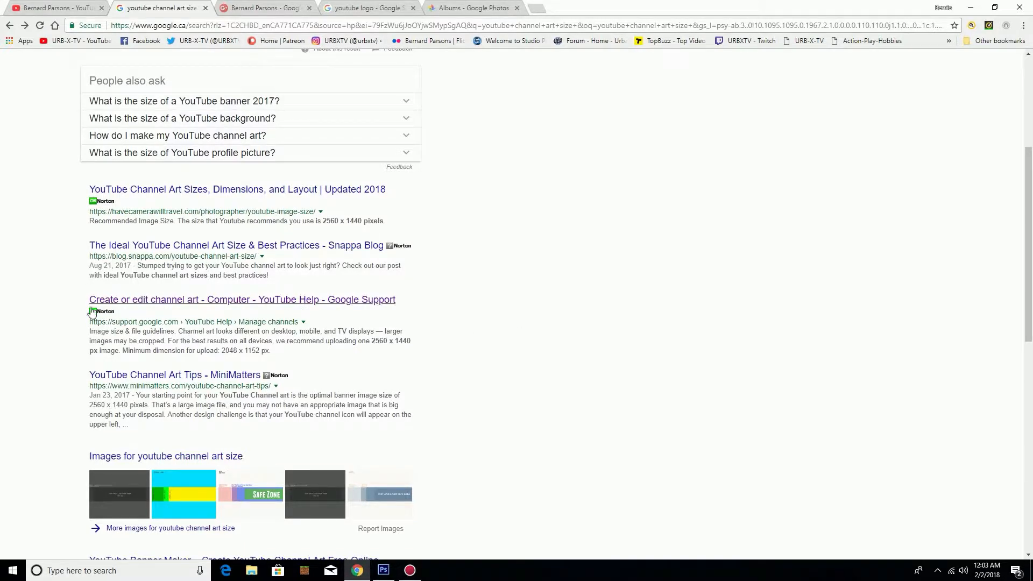
click(301, 303)
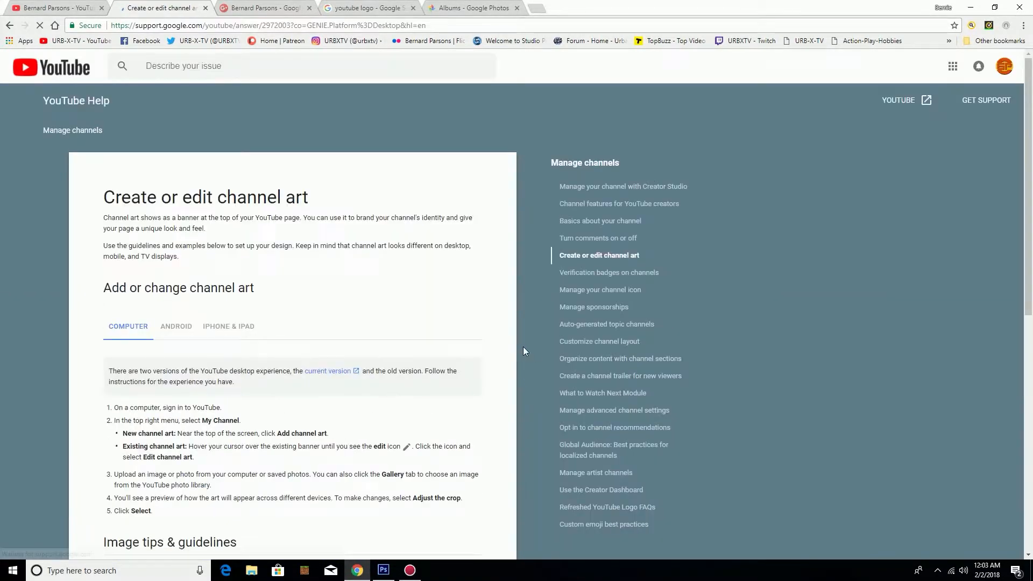
scroll(800, 388, down, 1)
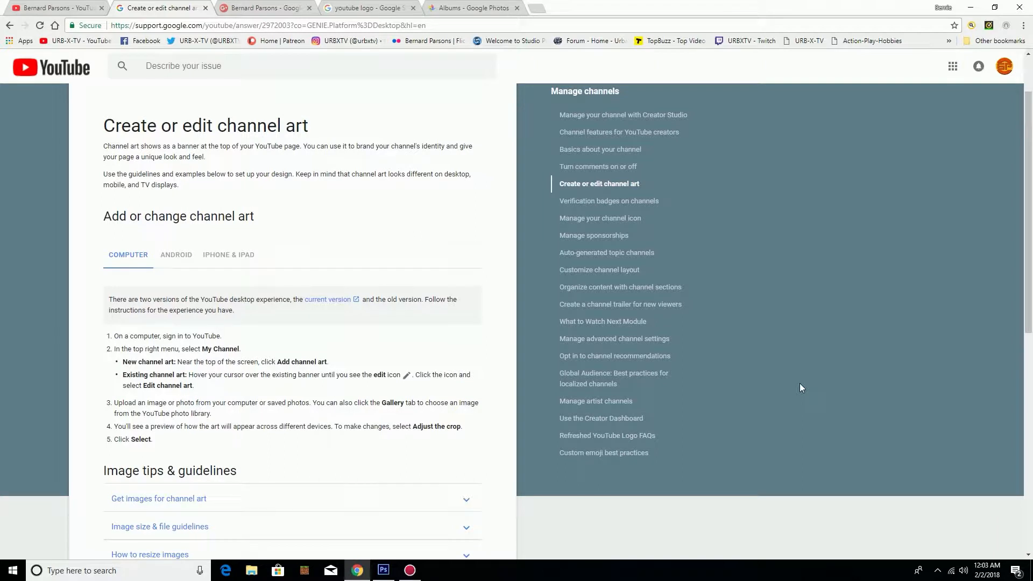
- Close the help article, return to the YouTube channel and open the guide on creating channel art from the Channel art dialog
click(206, 8)
click(66, 9)
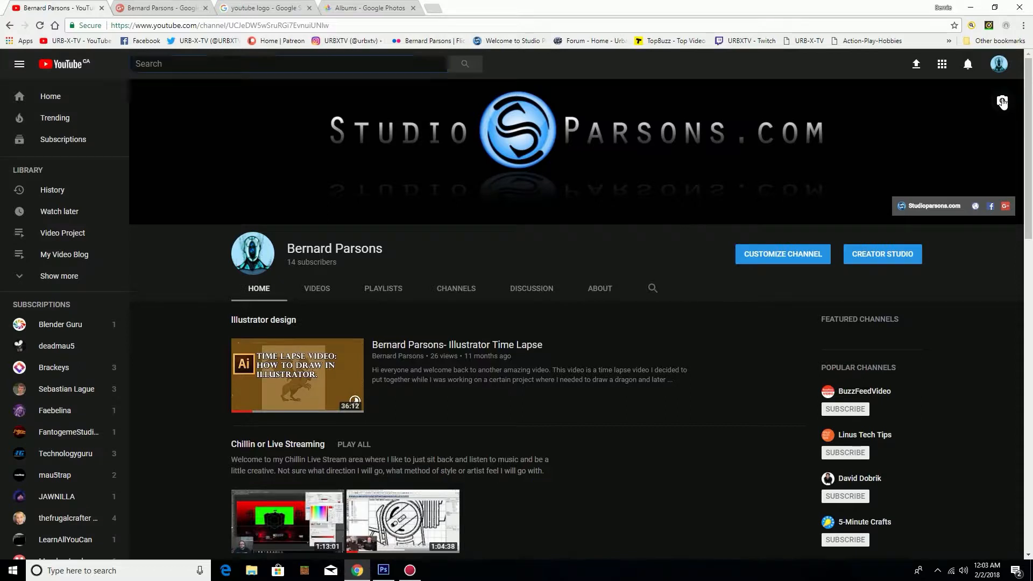
click(1003, 101)
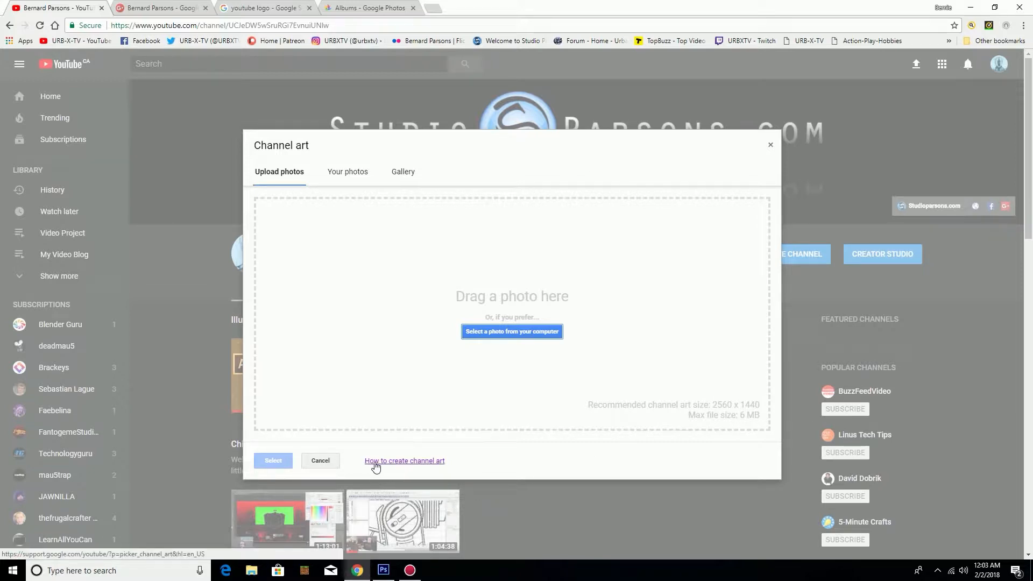
click(425, 463)
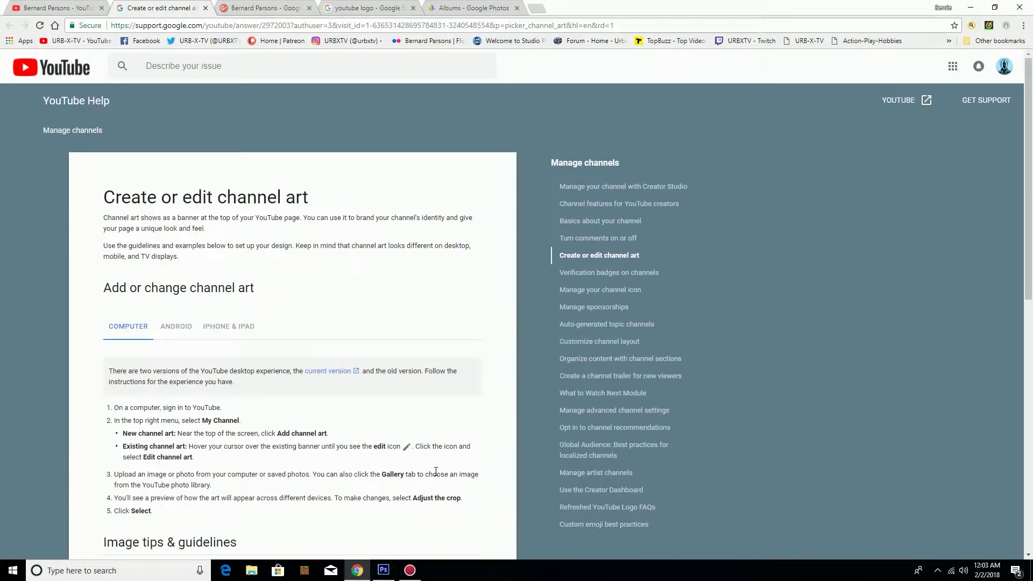
- Expand the image size and file guidelines and examine the recommended dimensions and the text and logo safe area diagram
scroll(436, 471, down, 1)
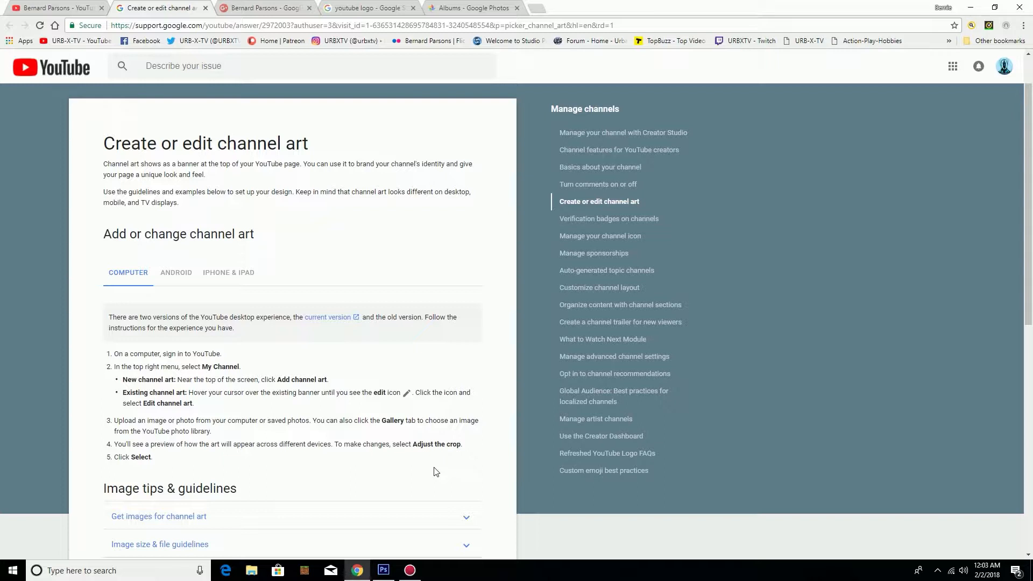
scroll(436, 472, down, 2)
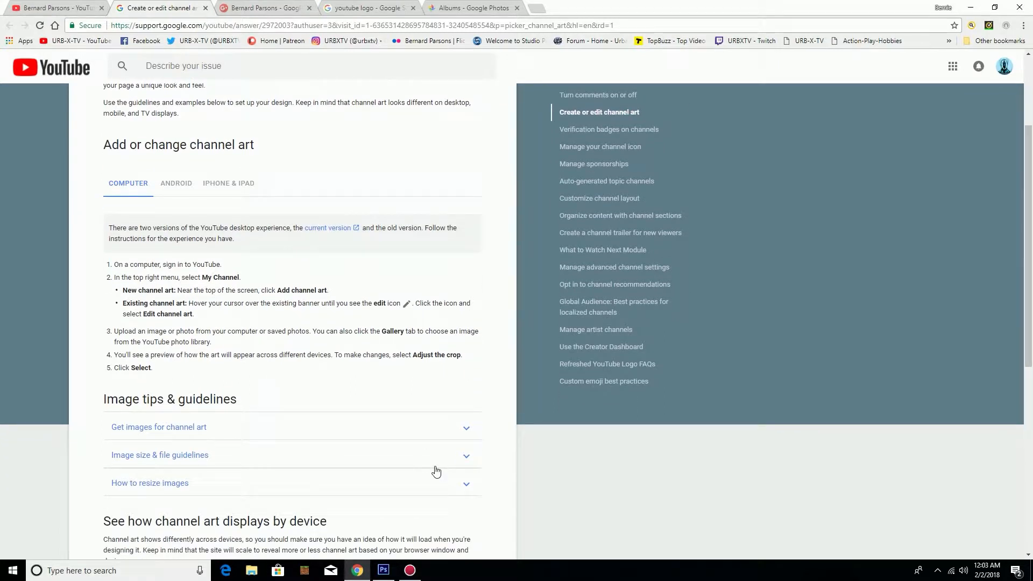
scroll(436, 472, down, 1)
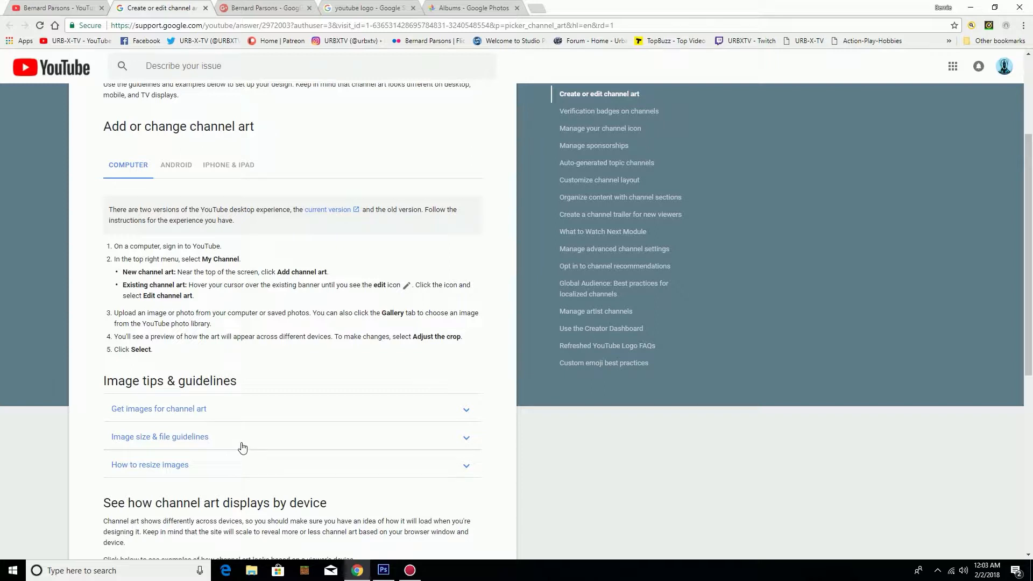
click(153, 441)
scroll(683, 483, down, 2)
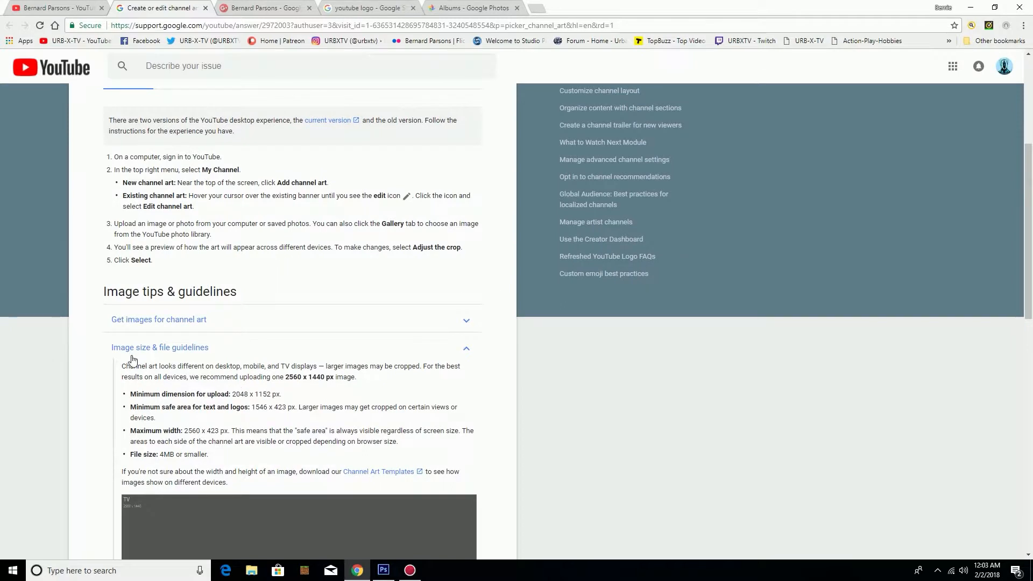
scroll(585, 418, down, 1)
scroll(585, 414, down, 2)
scroll(586, 414, down, 1)
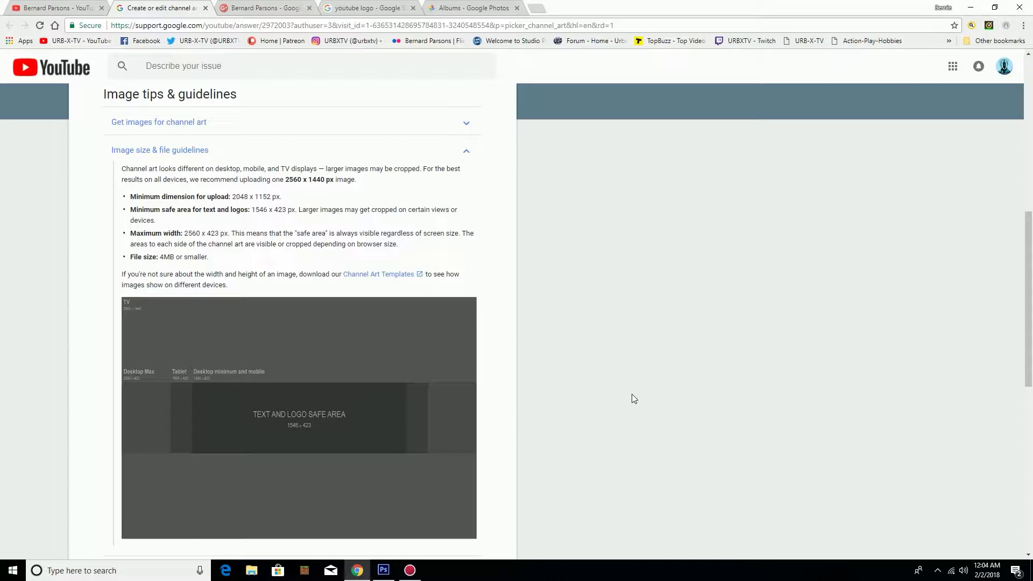
- Switch to Photoshop, hide Layer 3, Layer 1, Group 1 and the guides, and show the Spec group of the channel art template
click(383, 571)
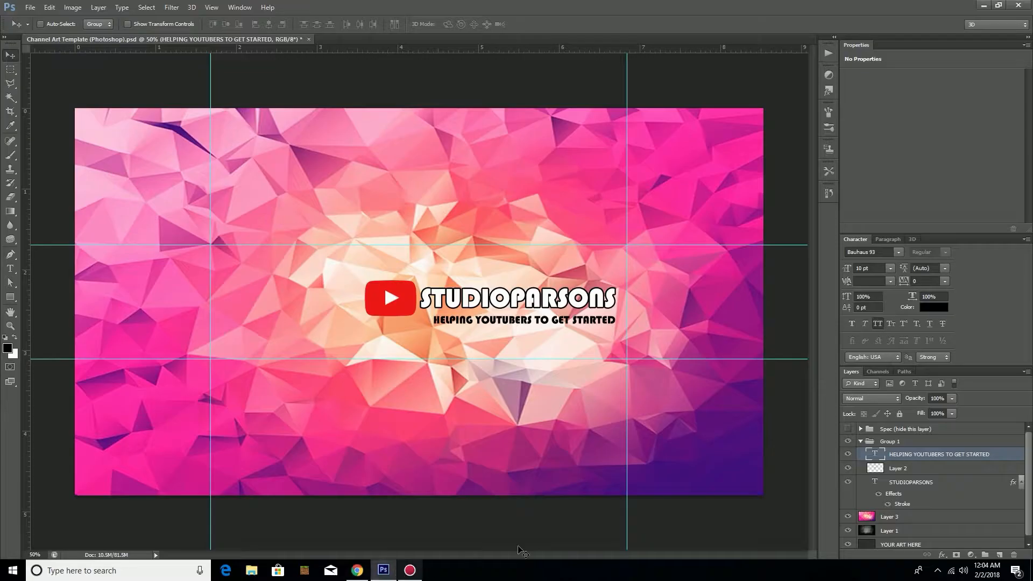
click(849, 517)
click(849, 530)
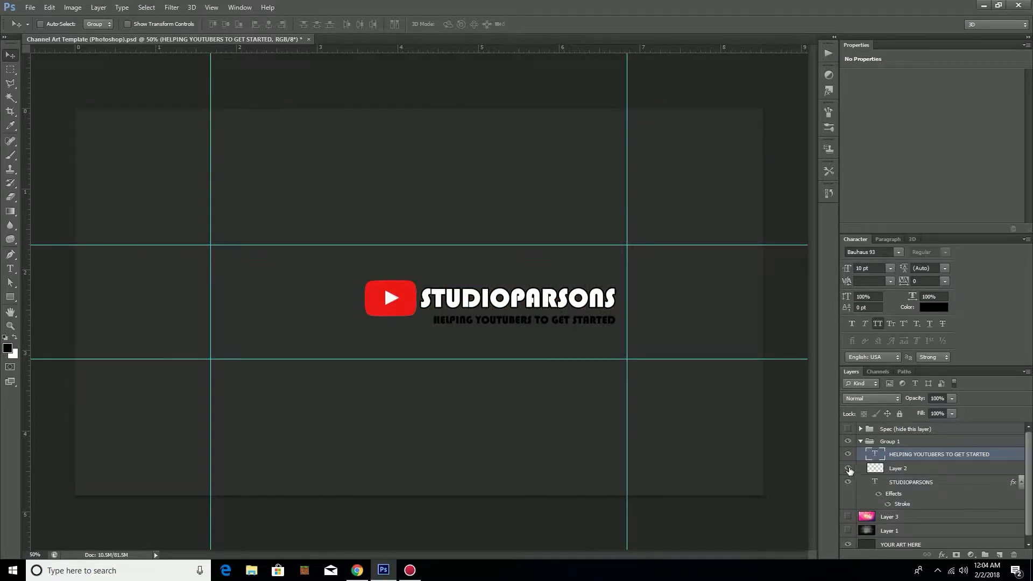
click(860, 443)
click(849, 442)
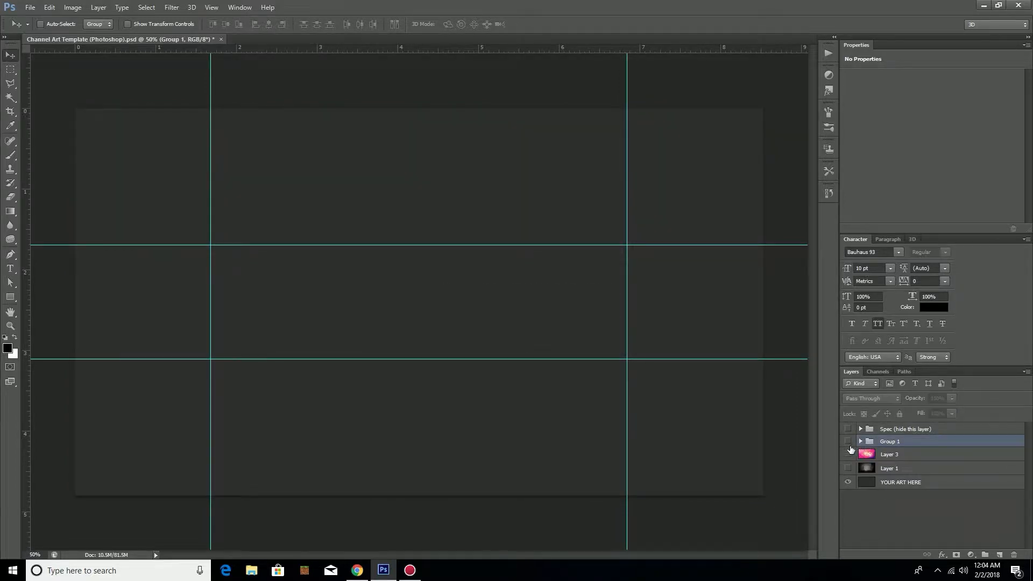
click(848, 430)
key(ctrl+semicolon)
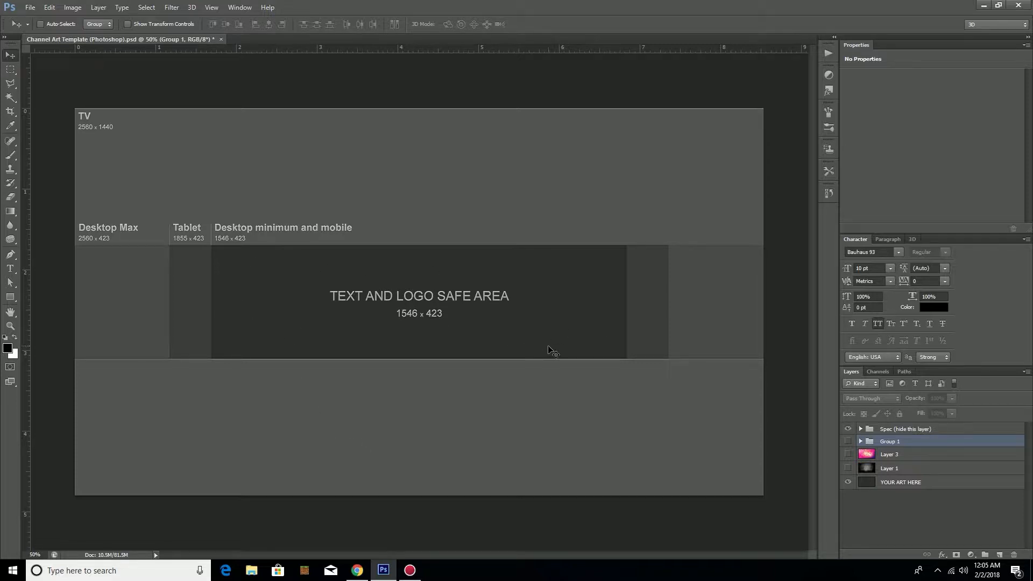
- Switch back to the YouTube channel page in Chrome and dismiss the Channel art dialog
click(358, 571)
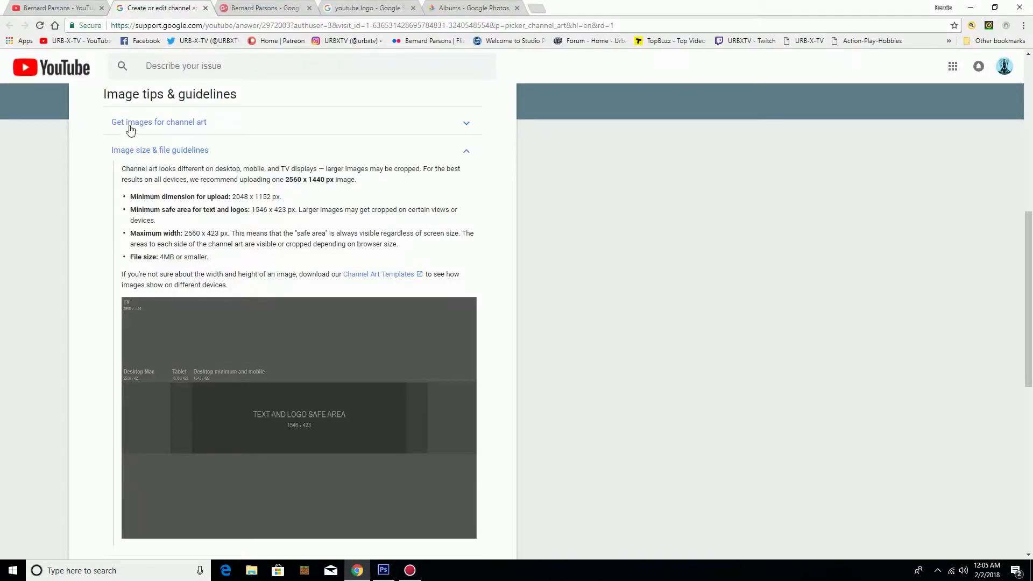
click(63, 9)
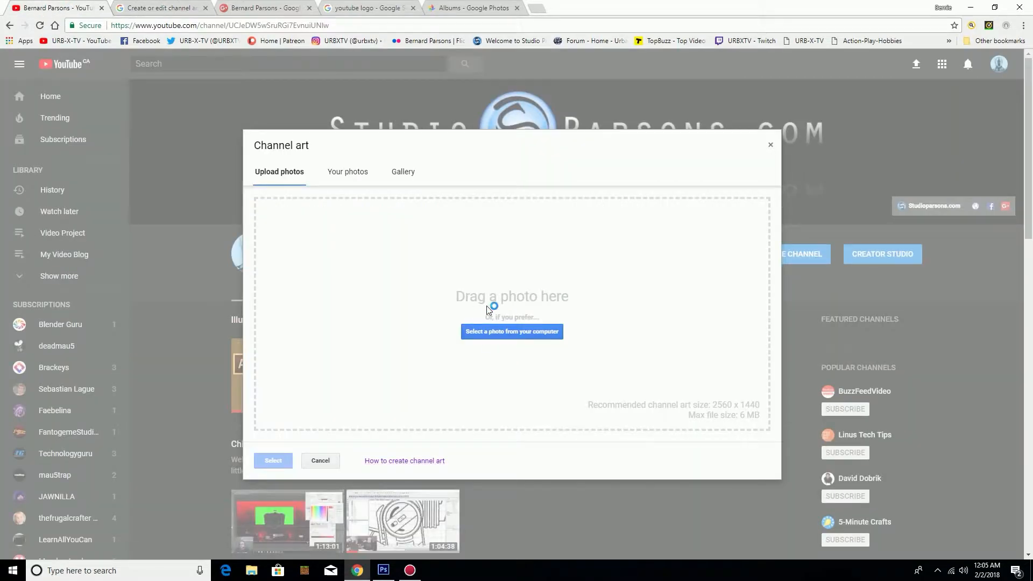
click(771, 145)
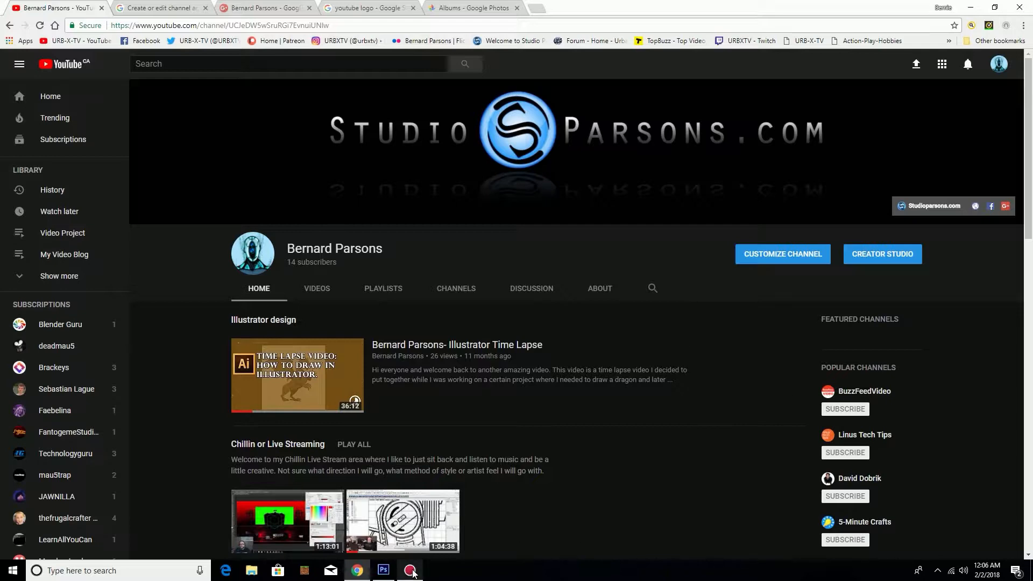
- Return to Photoshop, make the dark Layer 1 background and the Group 1 logo visible, and hide the Spec group
click(383, 571)
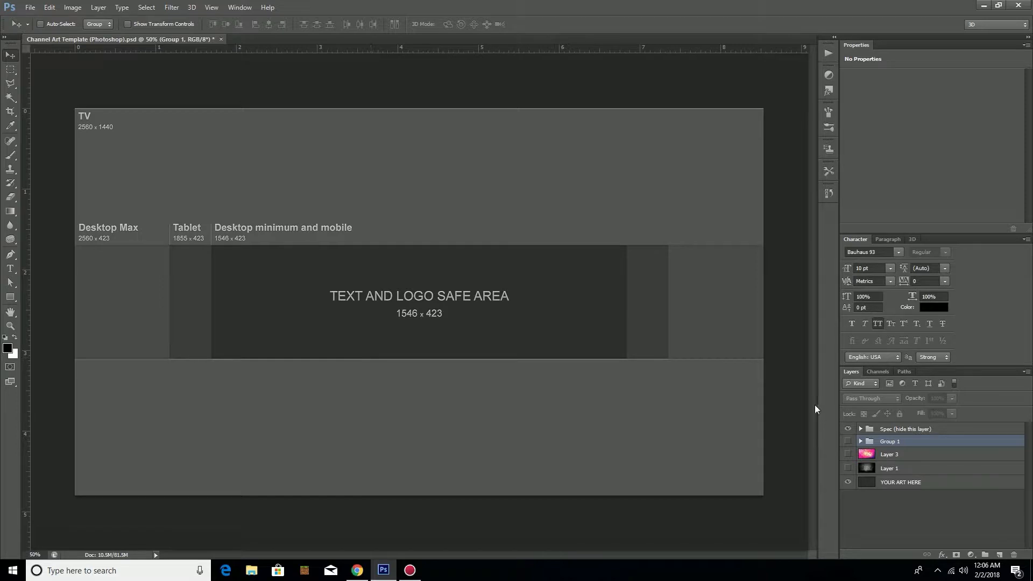
click(849, 468)
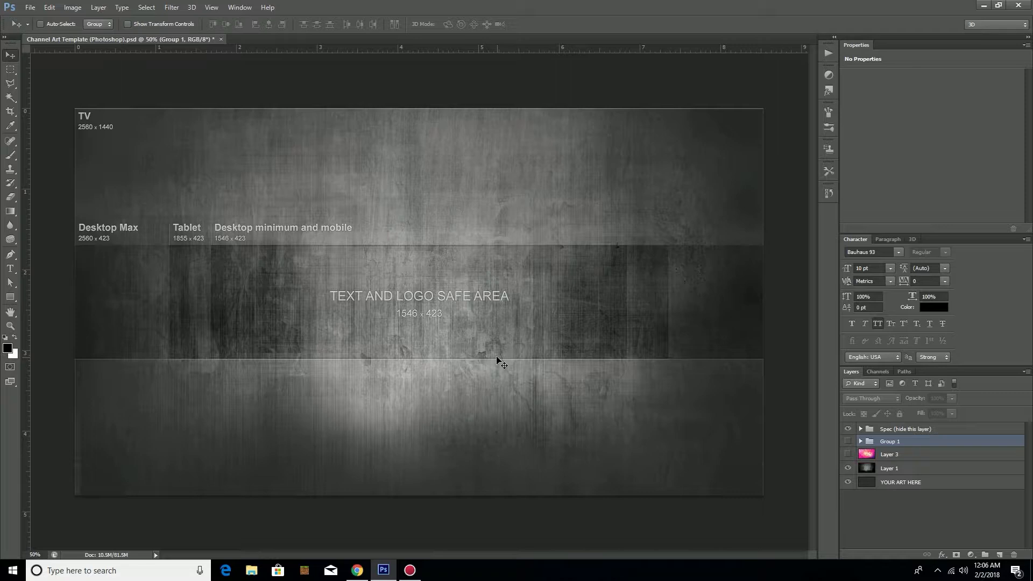
click(849, 442)
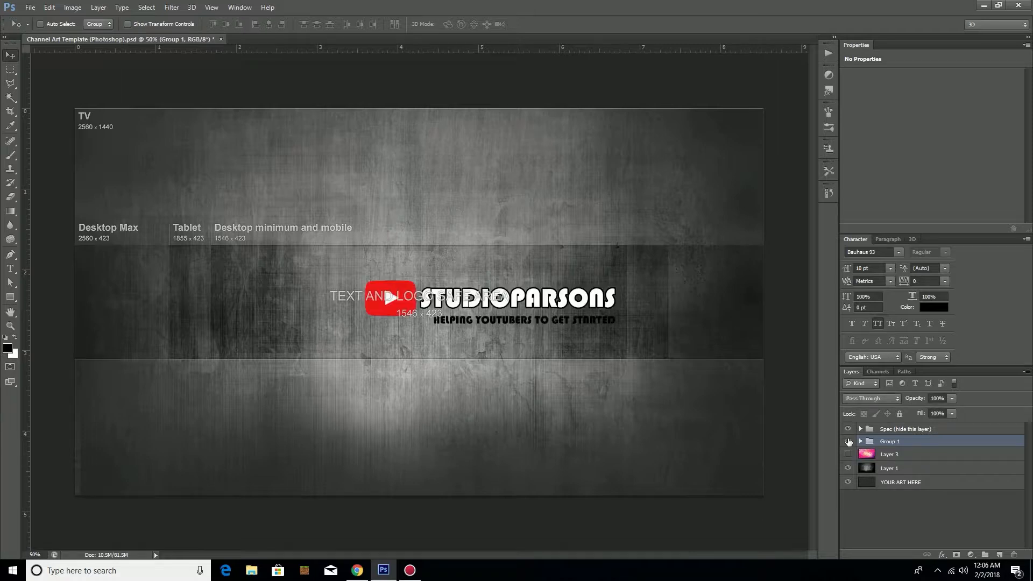
click(848, 429)
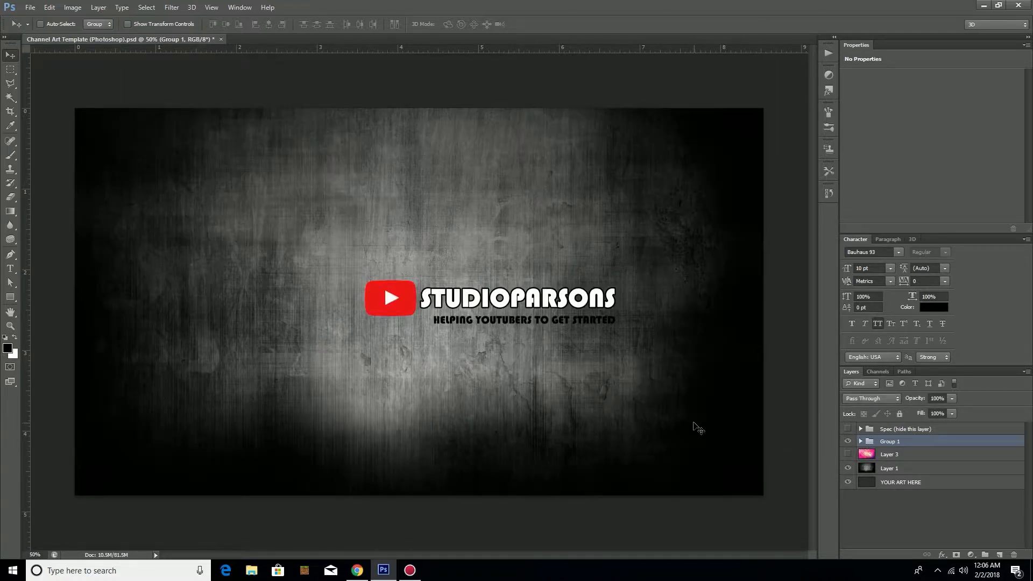
- Show the guides and move the Group 1 logo and text to the left within the safe area
key(ctrl+semicolon)
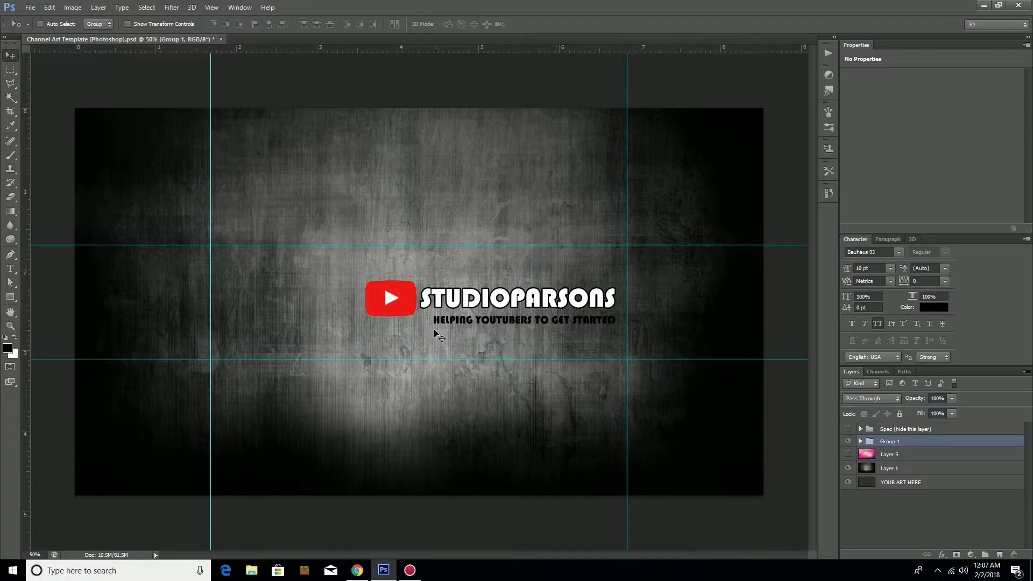
drag(499, 312, 419, 315)
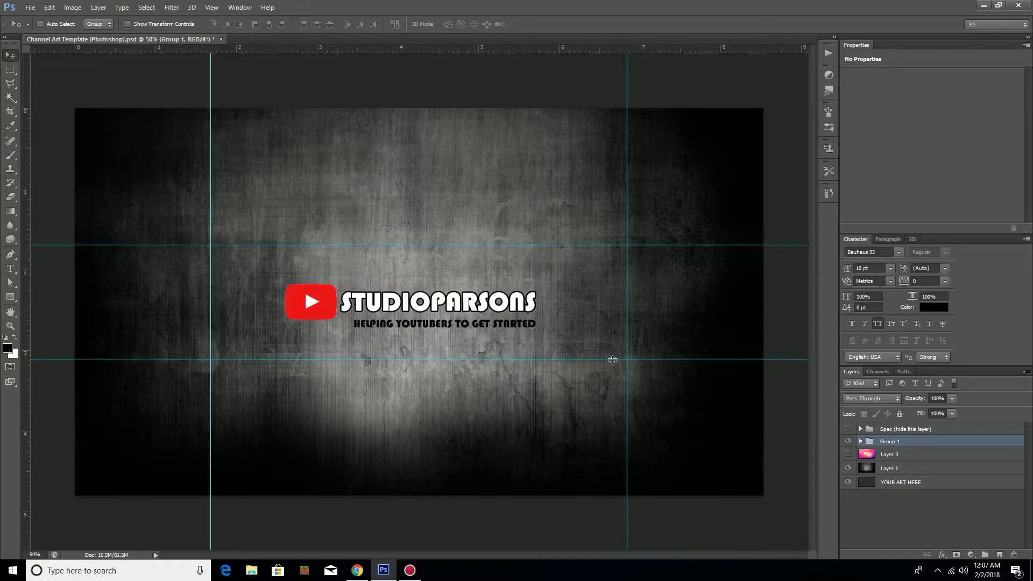
- Recolor the HELPING YOUTUBERS TO GET STARTED text white and move the whole logo group further left, close to the left vertical guide
click(861, 441)
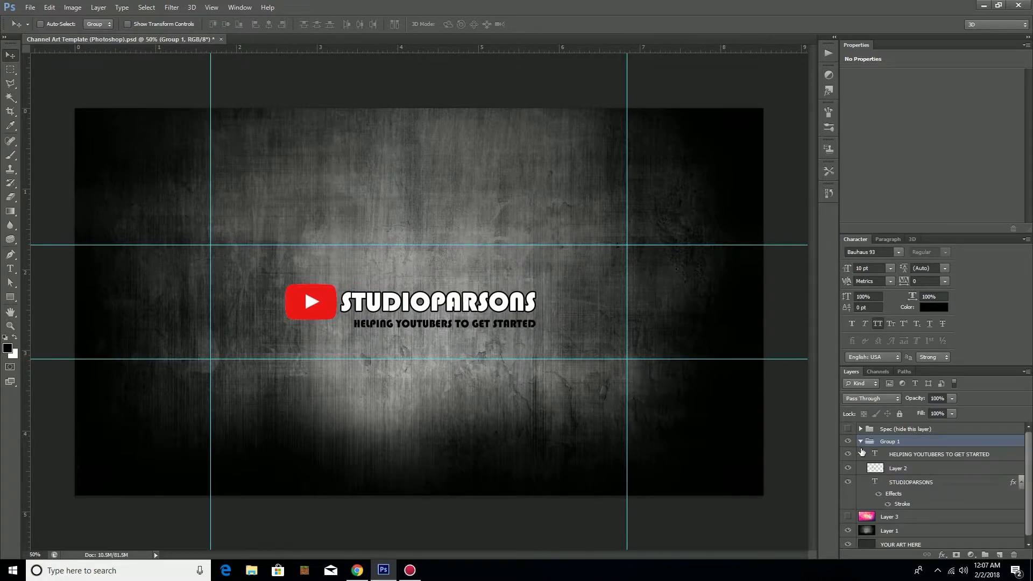
click(895, 457)
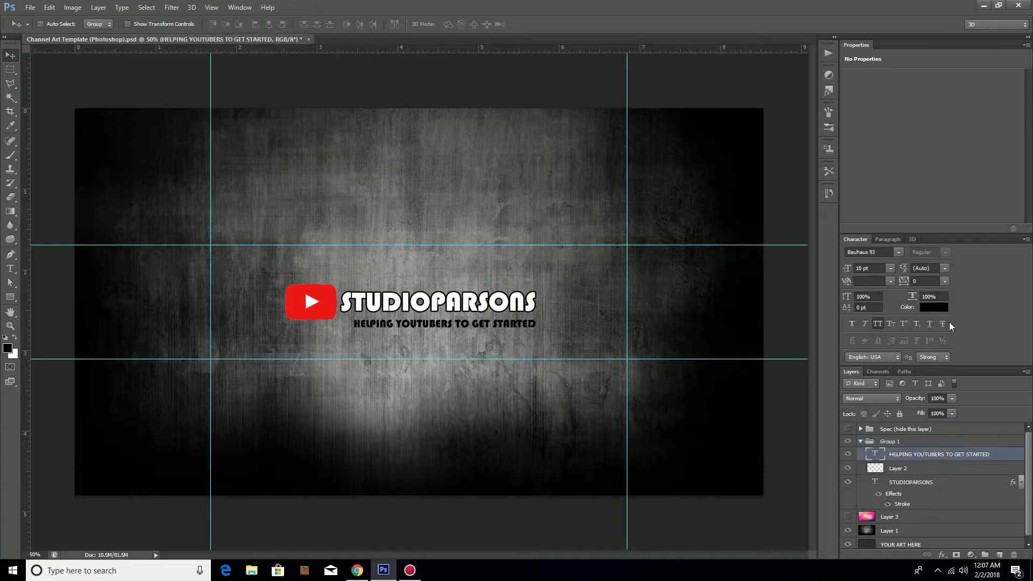
click(941, 308)
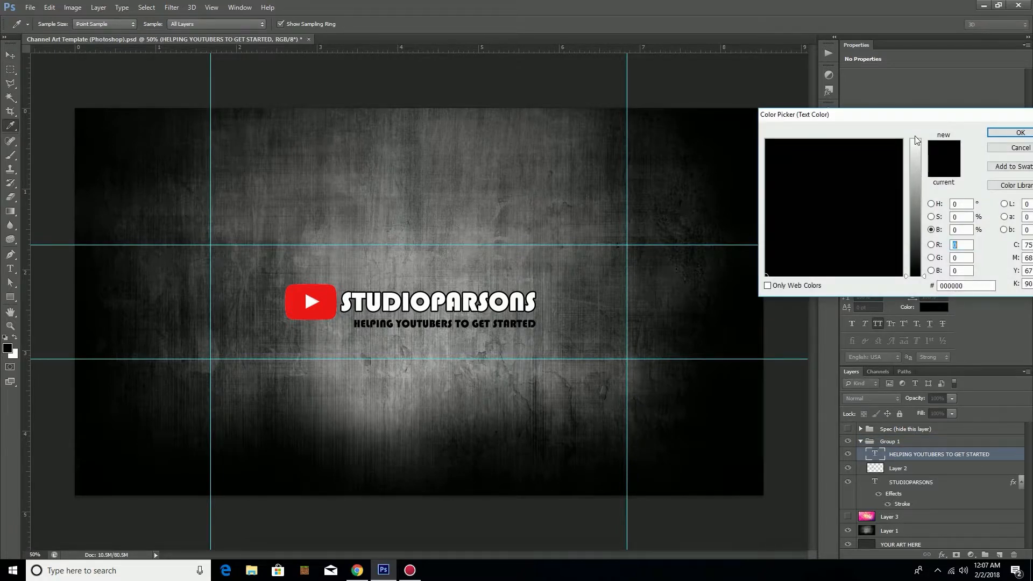
drag(915, 144, 912, 122)
click(1020, 132)
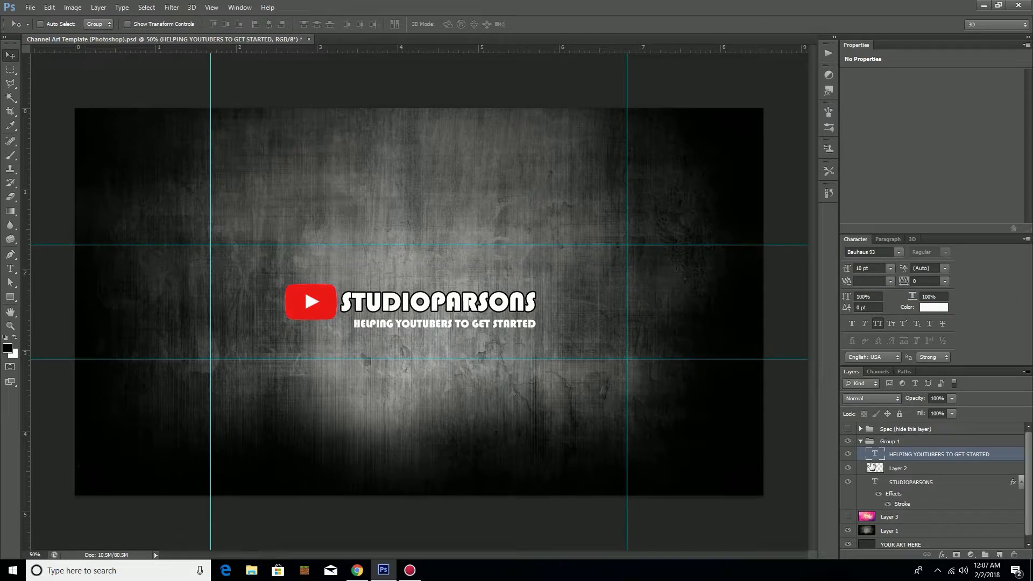
click(860, 441)
drag(436, 311, 388, 310)
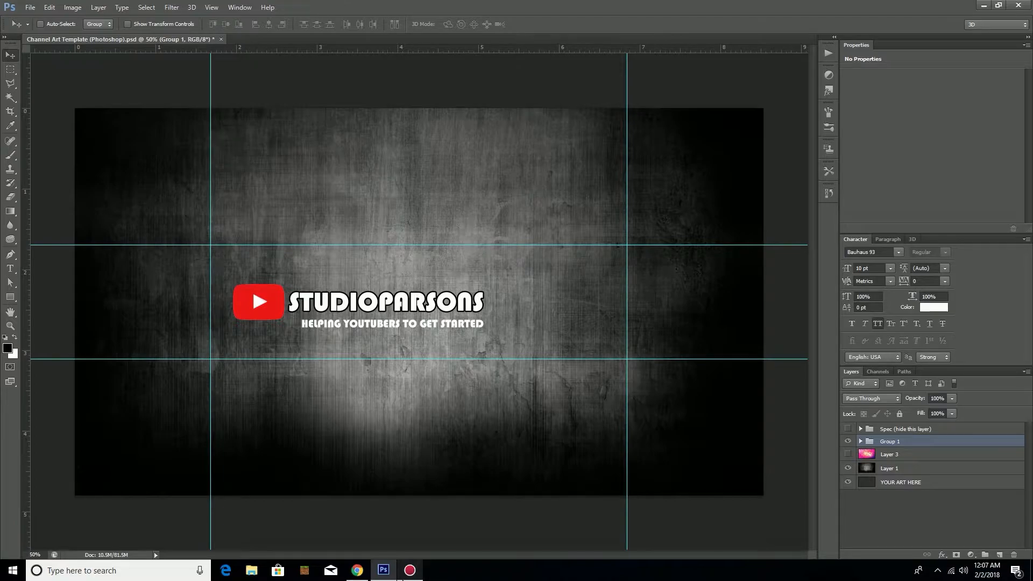
- Switch to the YouTube channel page in Chrome, upload channel-art-test from the computer, and apply it as the channel art
click(359, 571)
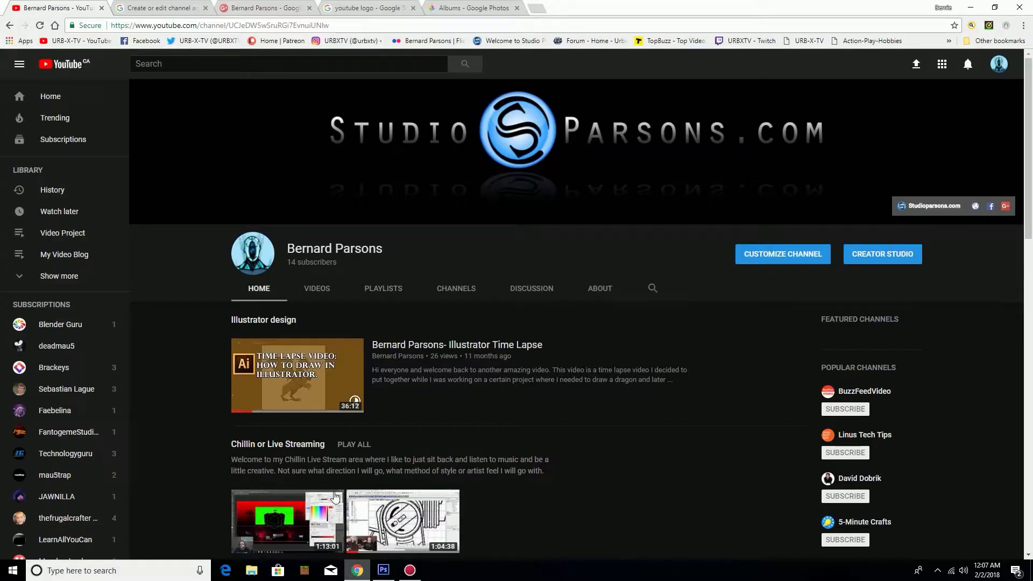
click(1002, 101)
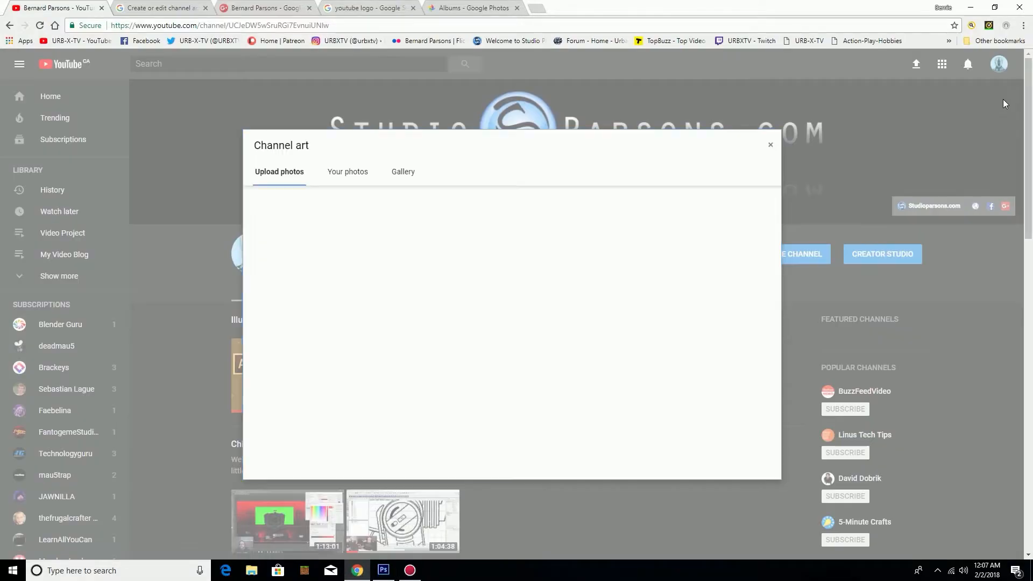
click(357, 179)
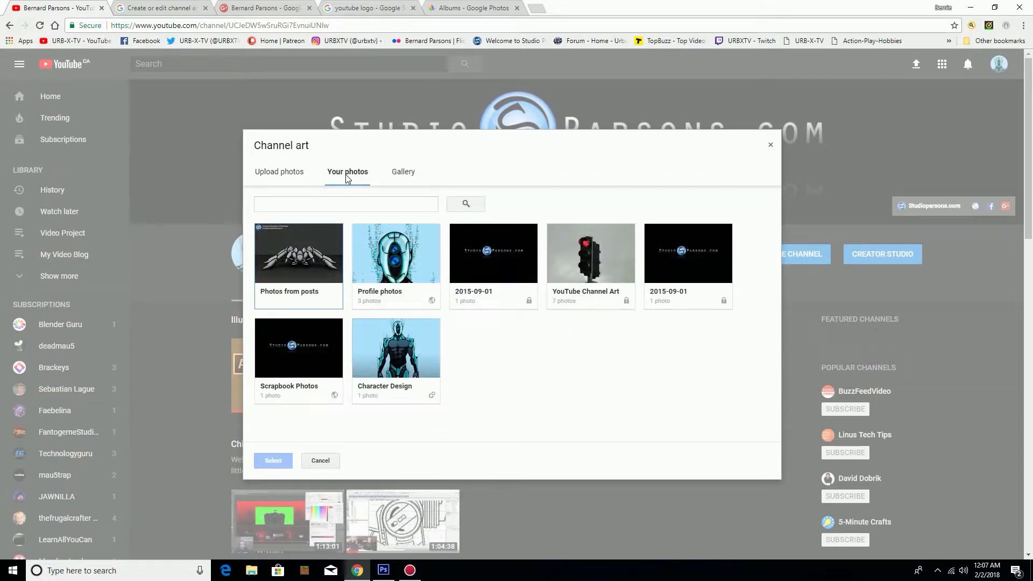
click(296, 172)
click(513, 335)
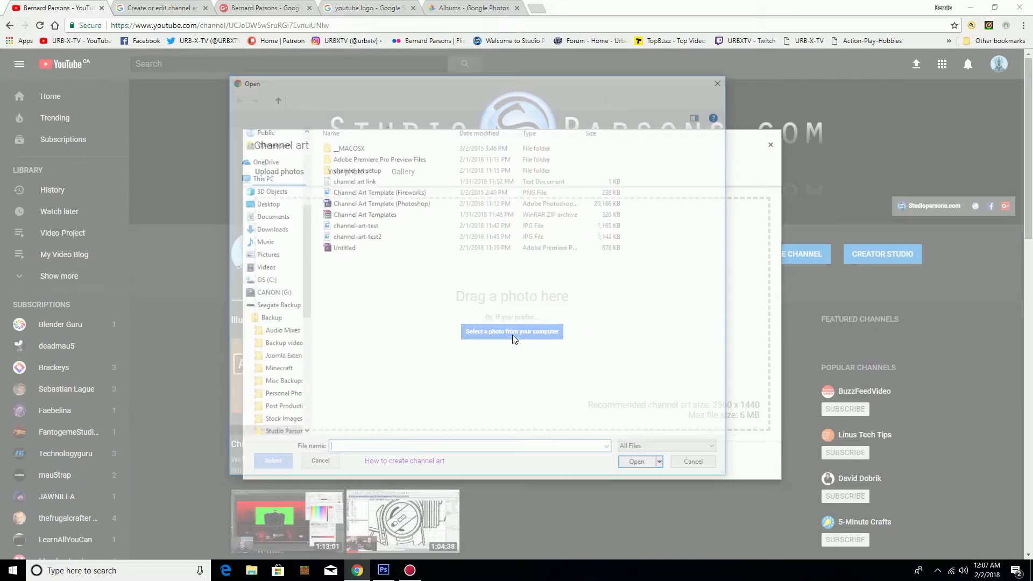
click(363, 225)
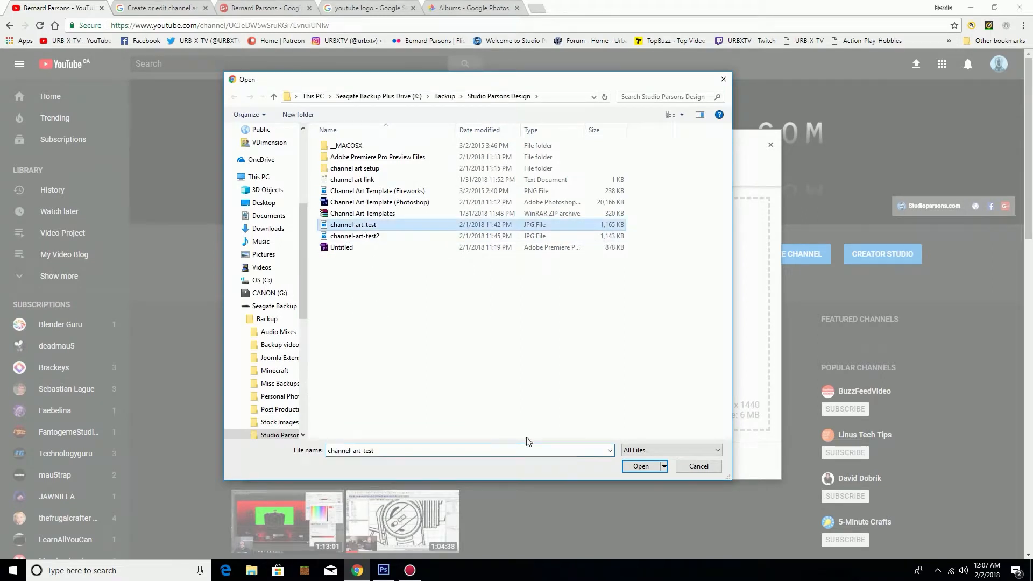
click(641, 467)
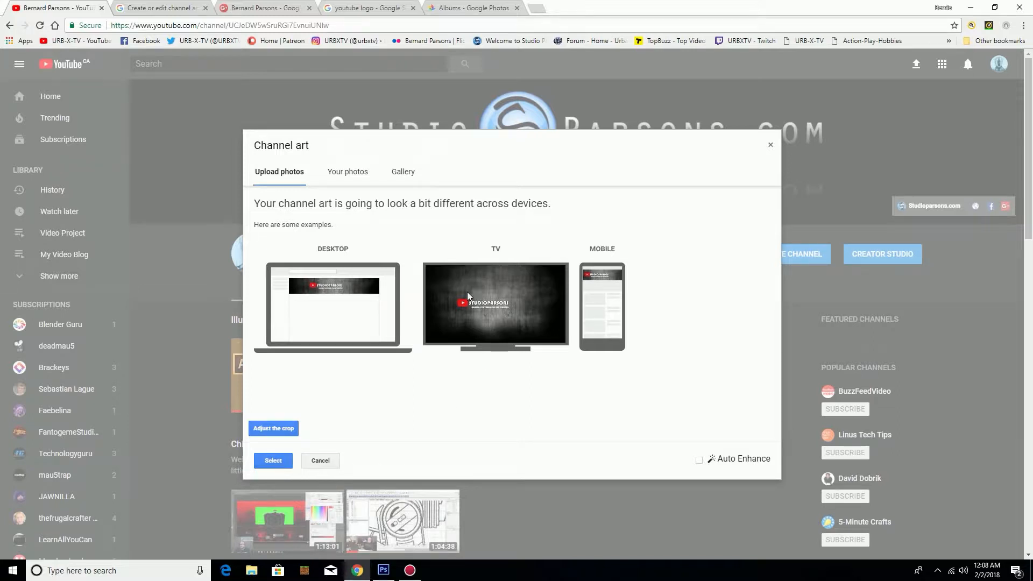
click(272, 461)
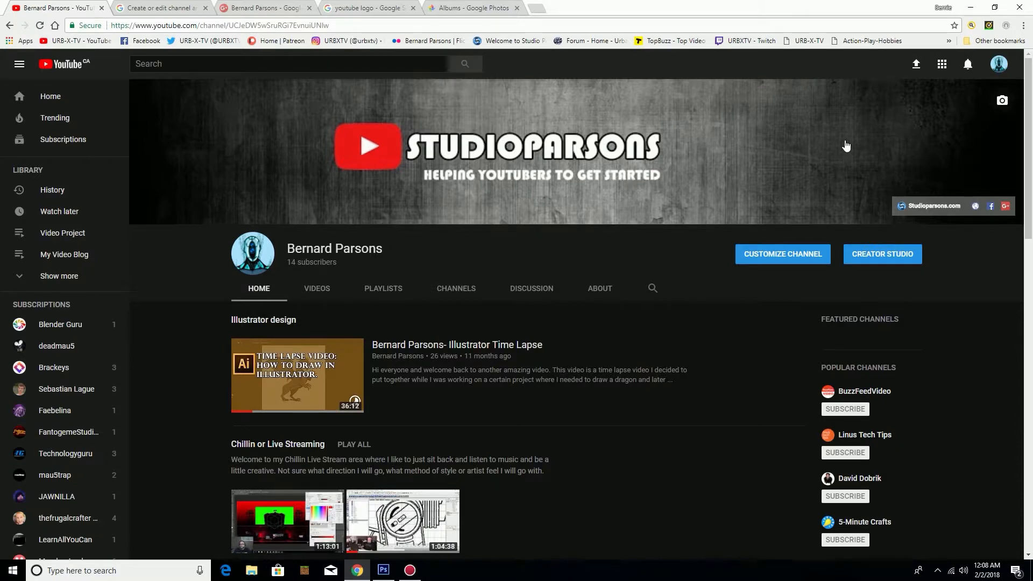
- Review the Google+ profile page and the Google Photos albums against the YouTube channel page
click(261, 12)
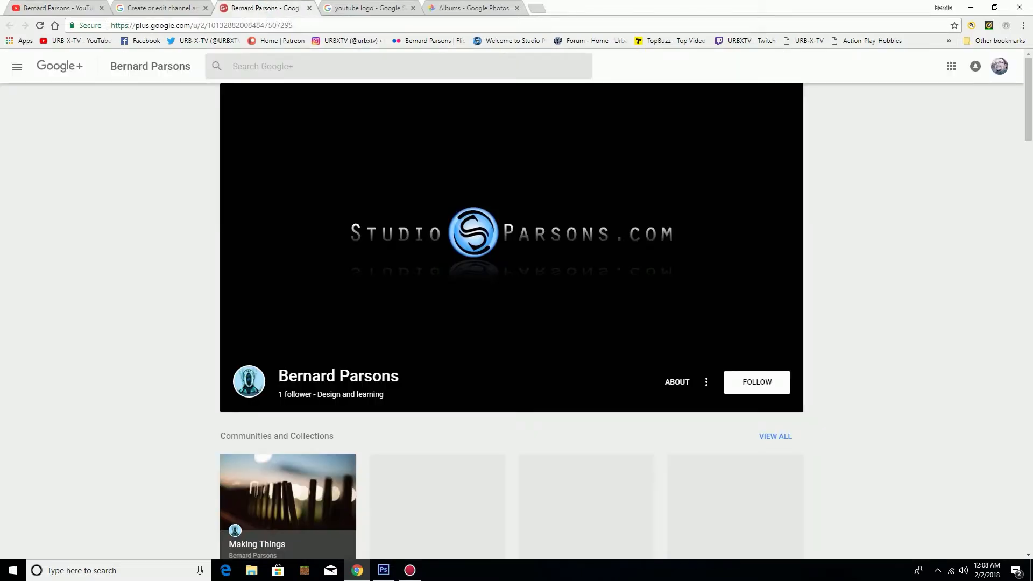
click(41, 27)
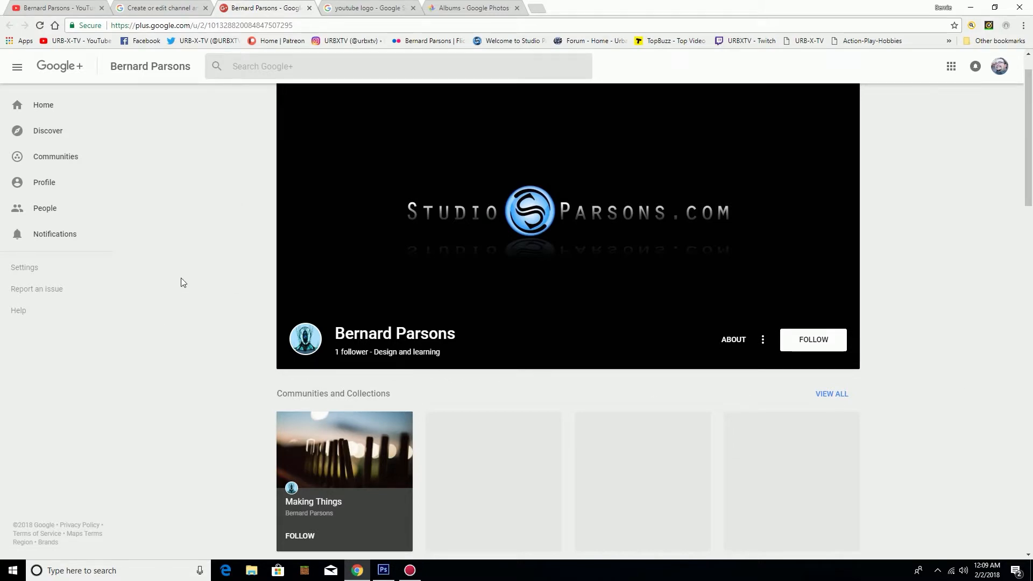
click(83, 8)
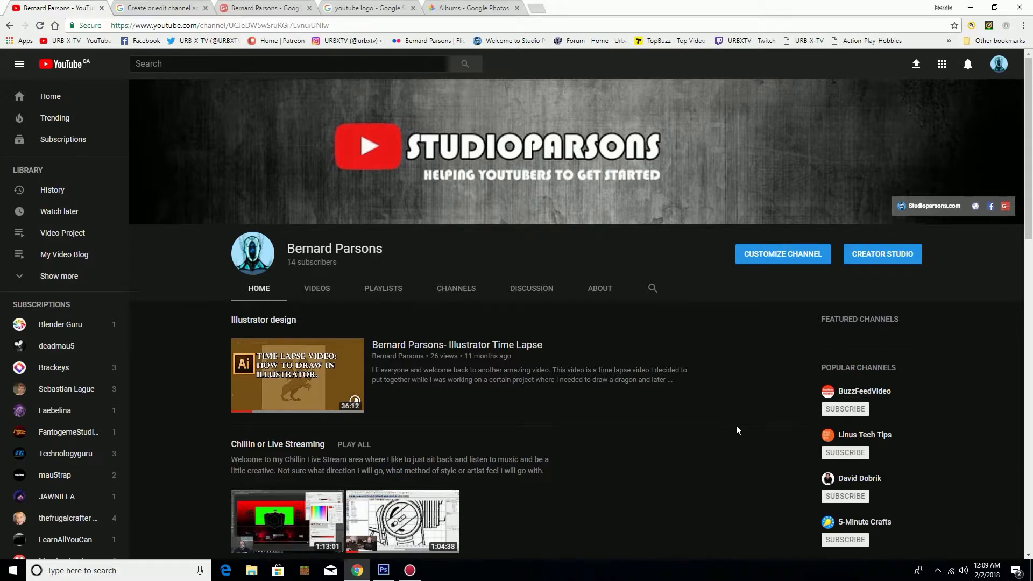
click(468, 7)
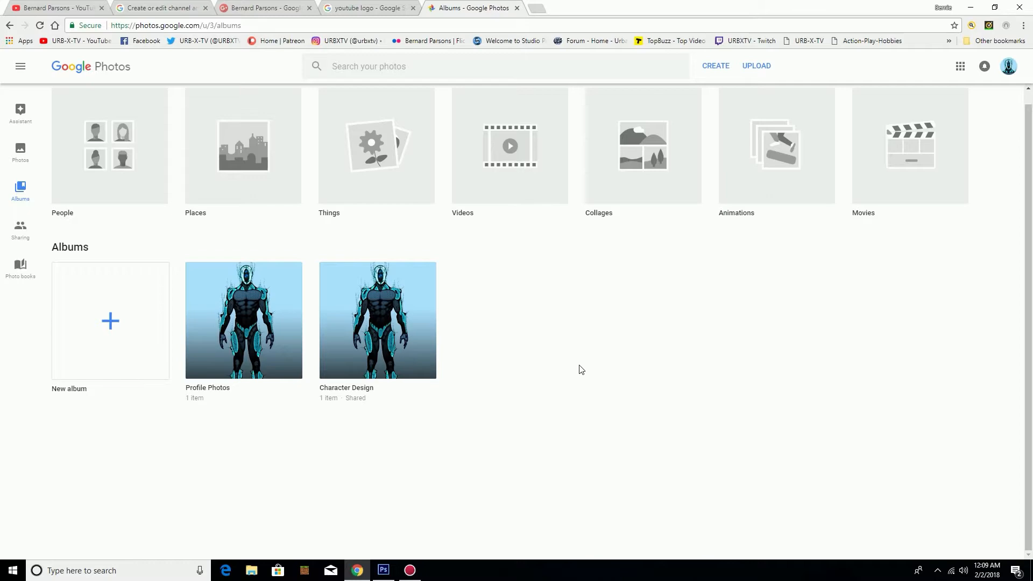
click(62, 7)
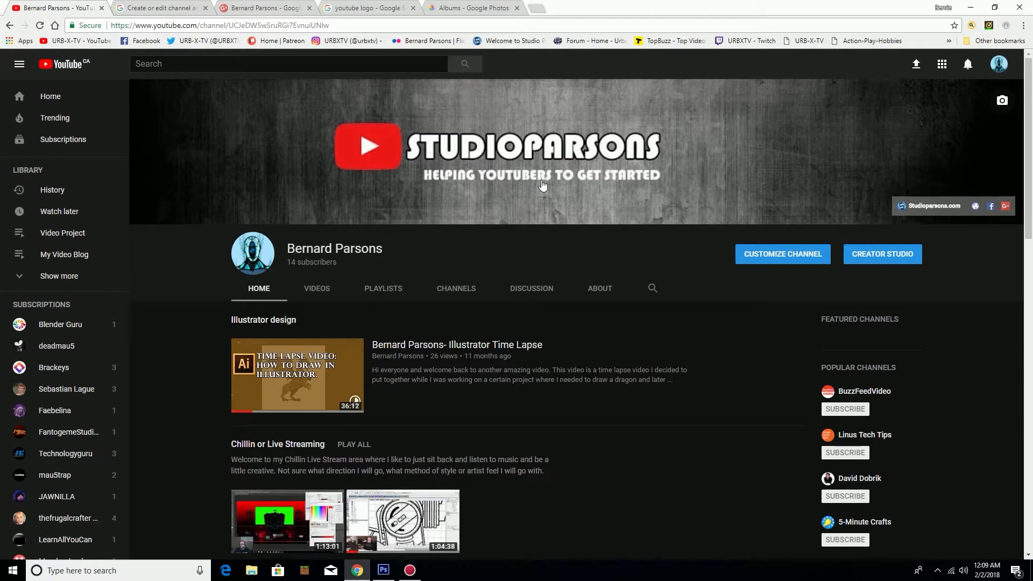
- Upload channel-art-test2 to Google Photos, dismiss the upload notice, and show all photos
click(476, 9)
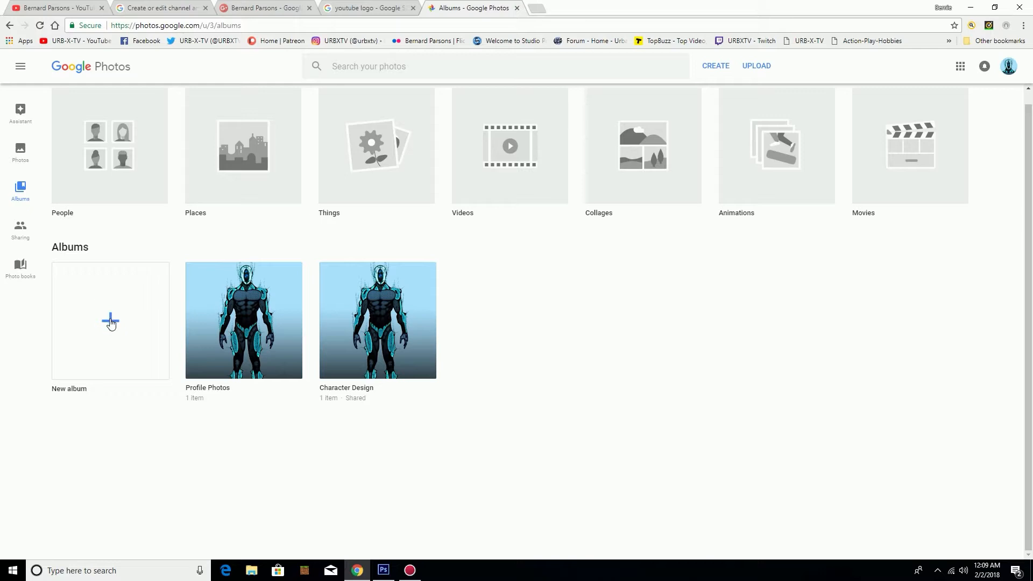
click(759, 67)
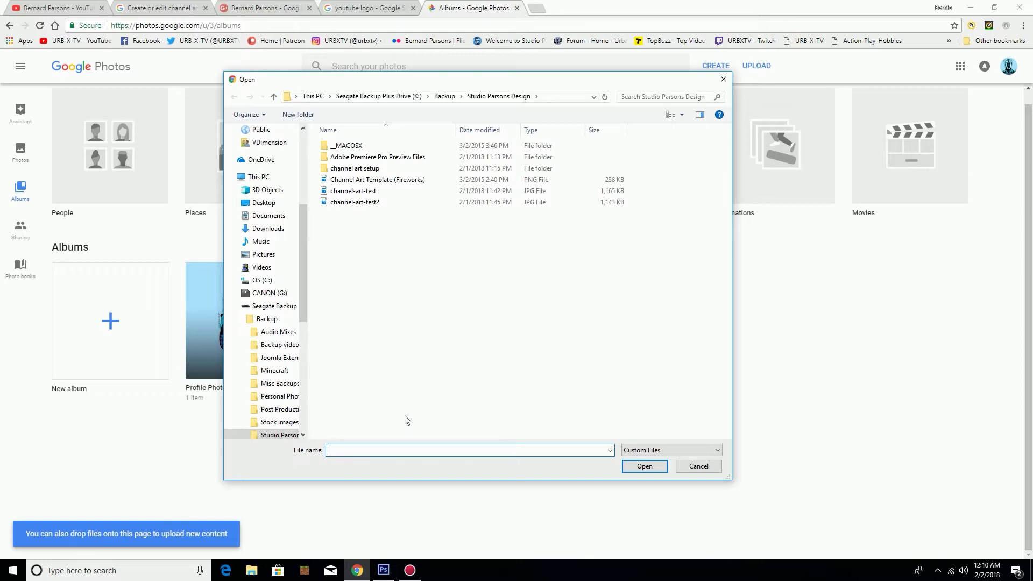
click(355, 204)
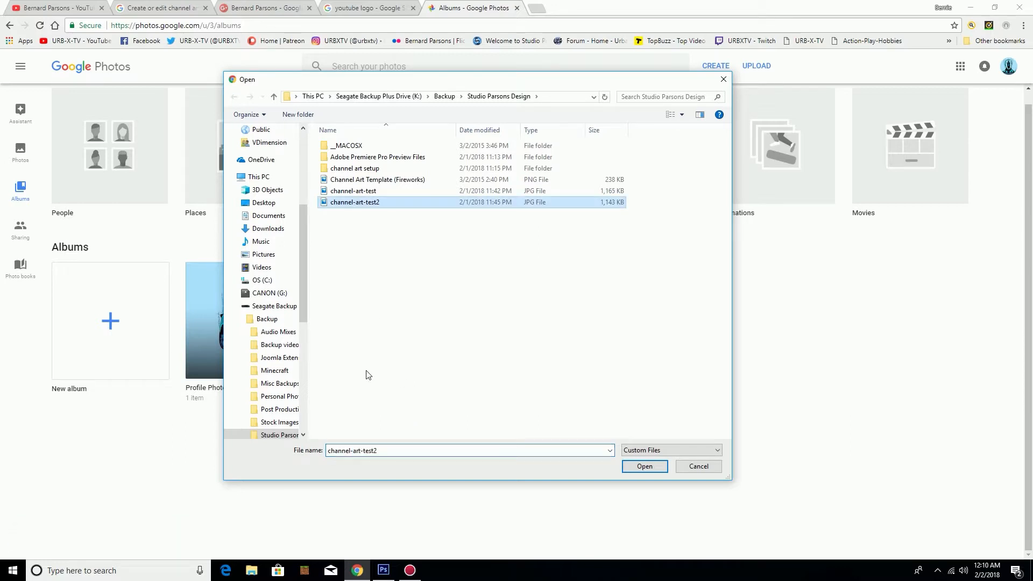
click(645, 467)
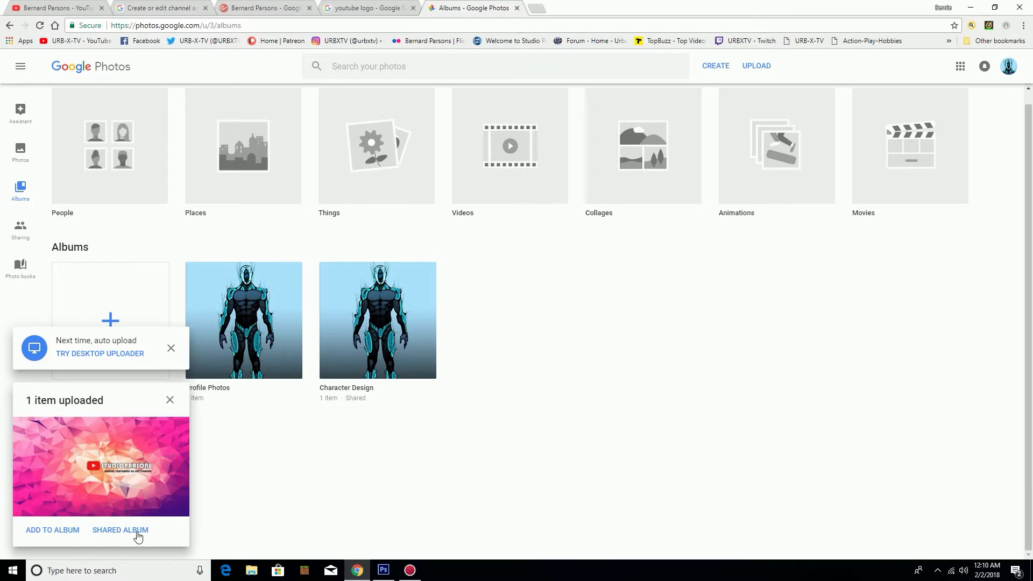
click(170, 400)
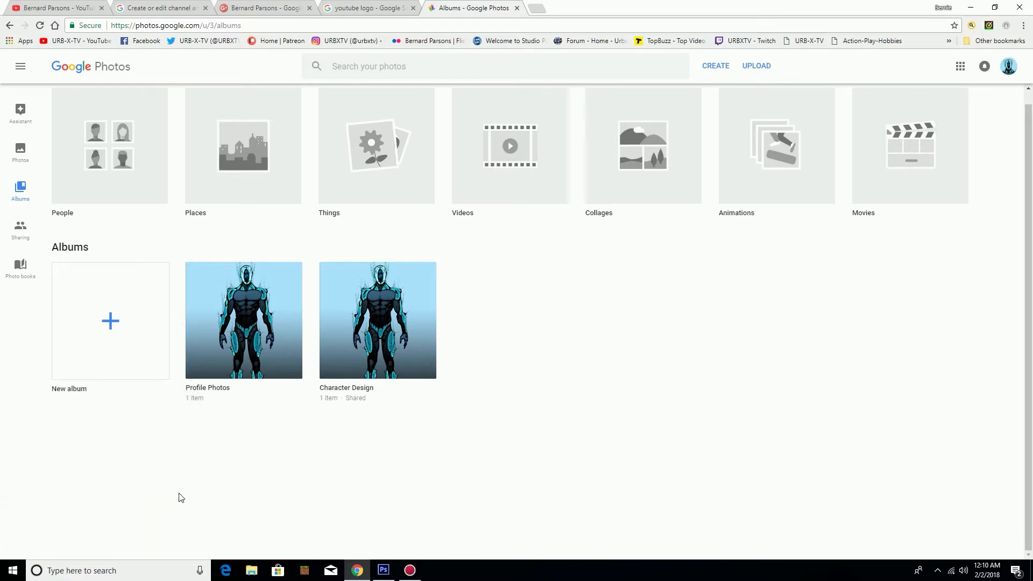
click(20, 151)
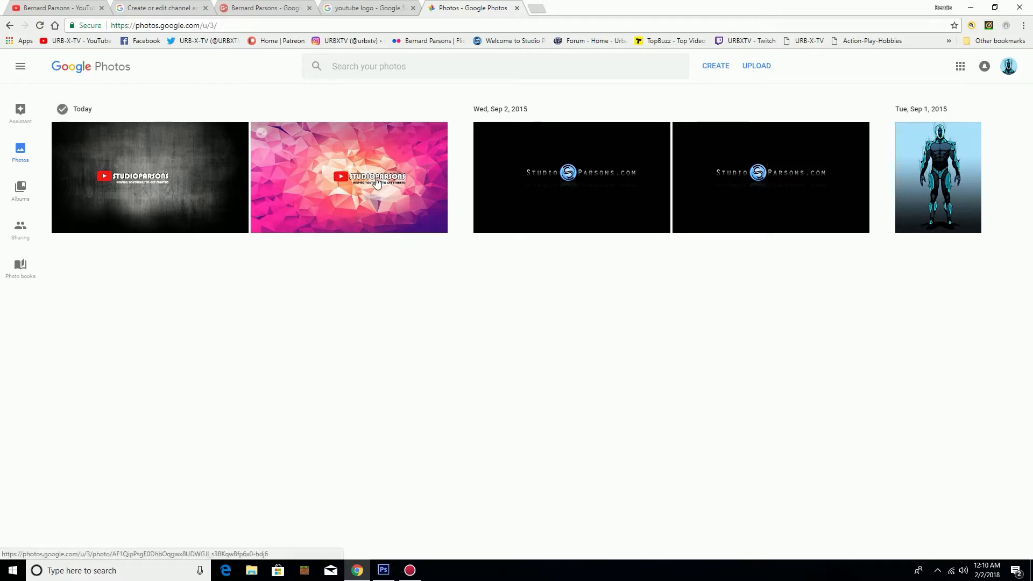
- Check the user's own photo albums in the YouTube Channel art dialog, and close the dialog
click(70, 8)
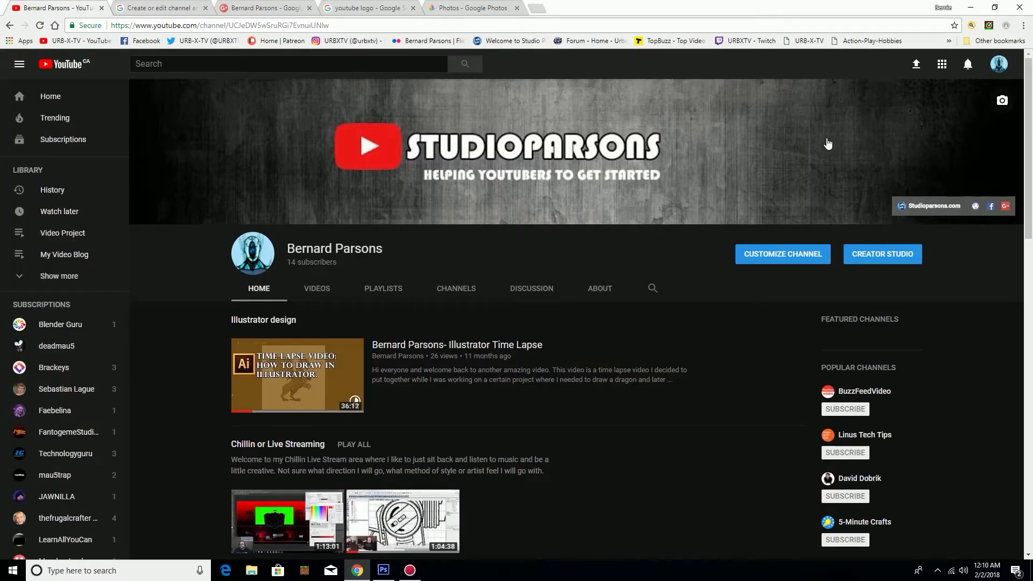
click(1002, 101)
click(355, 178)
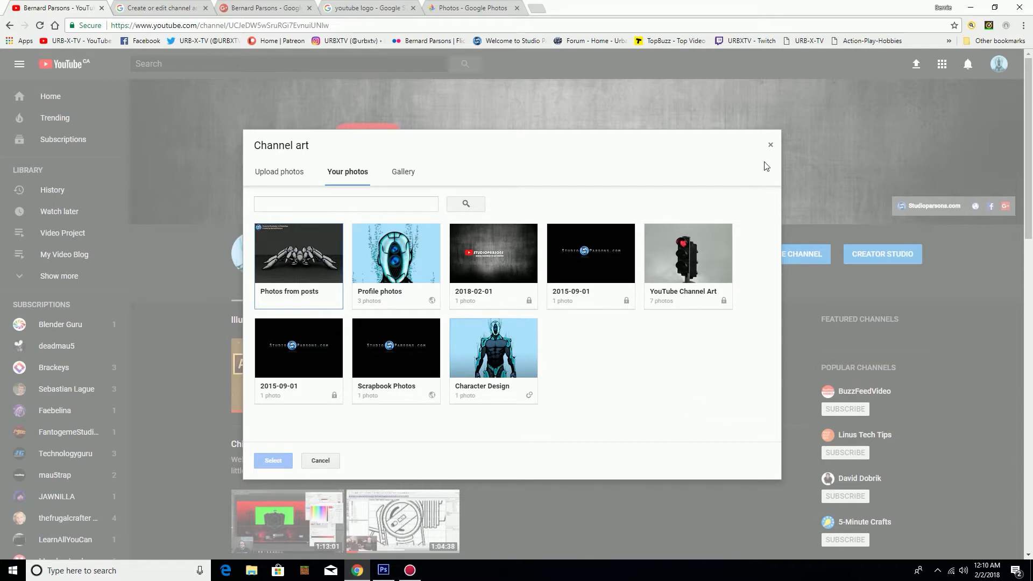
click(770, 144)
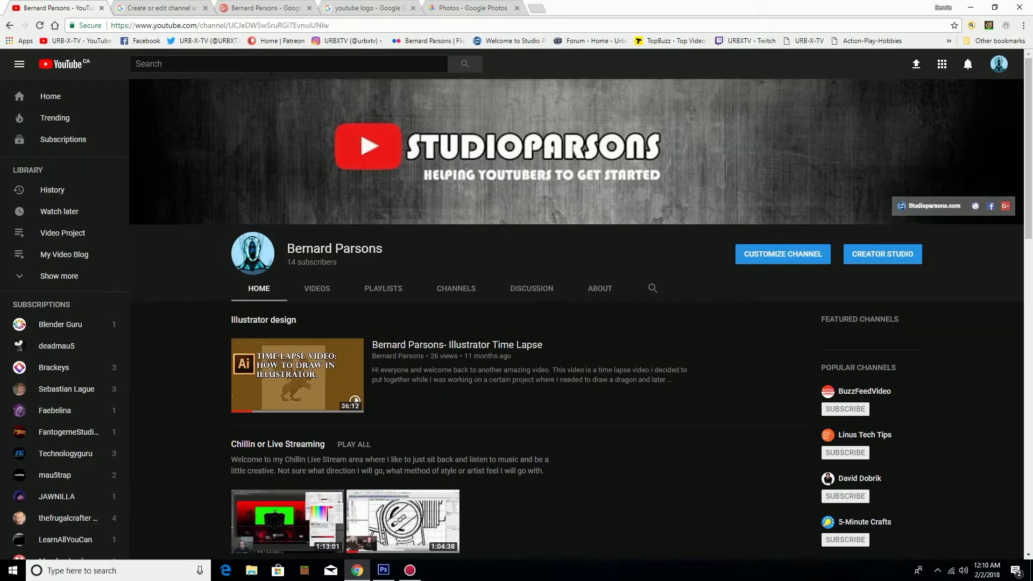
- Return to Google Photos and add the pink polygon StudioParsons banner to a new album
click(445, 8)
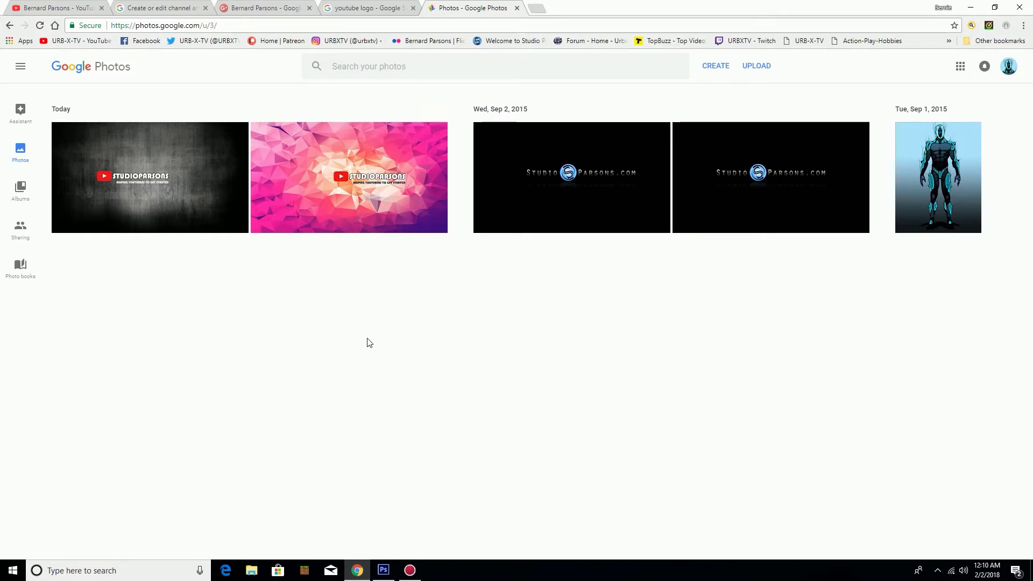
click(261, 133)
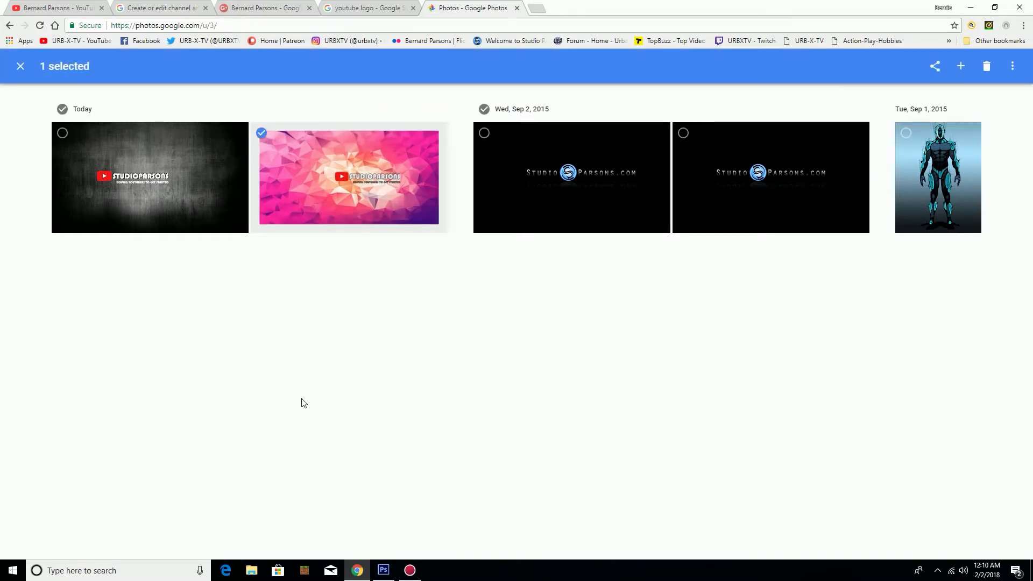
click(1014, 68)
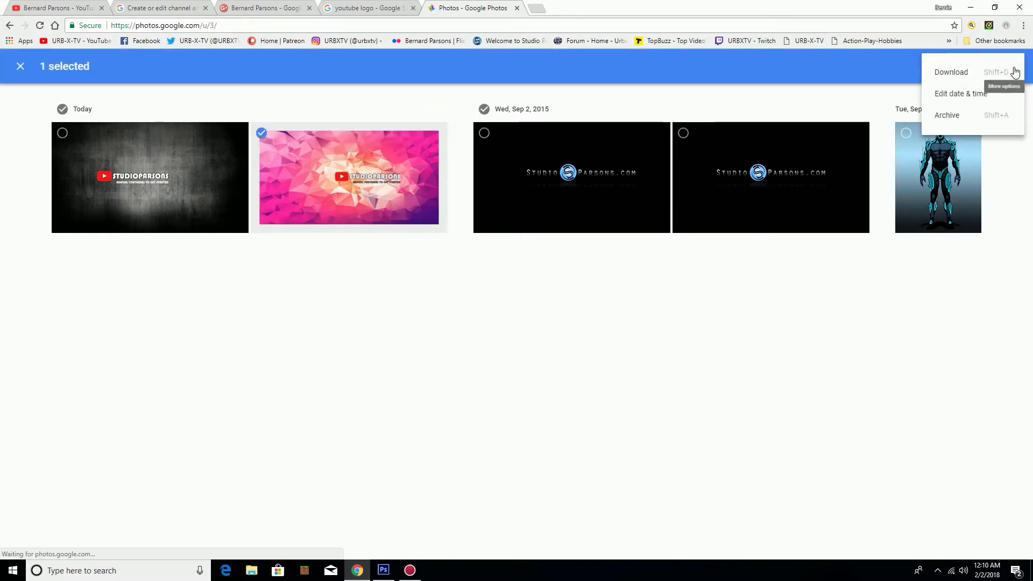
click(919, 59)
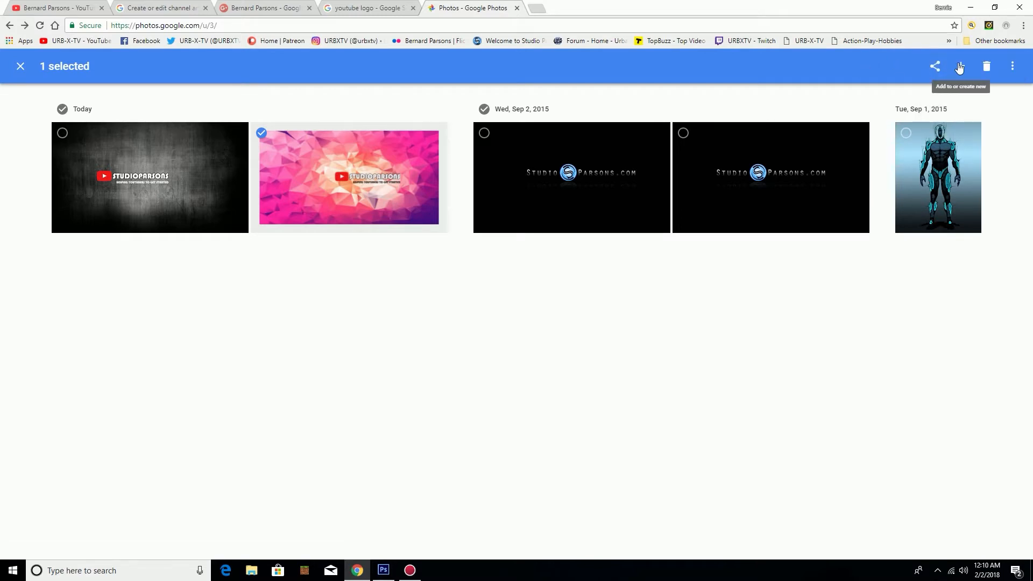
click(961, 68)
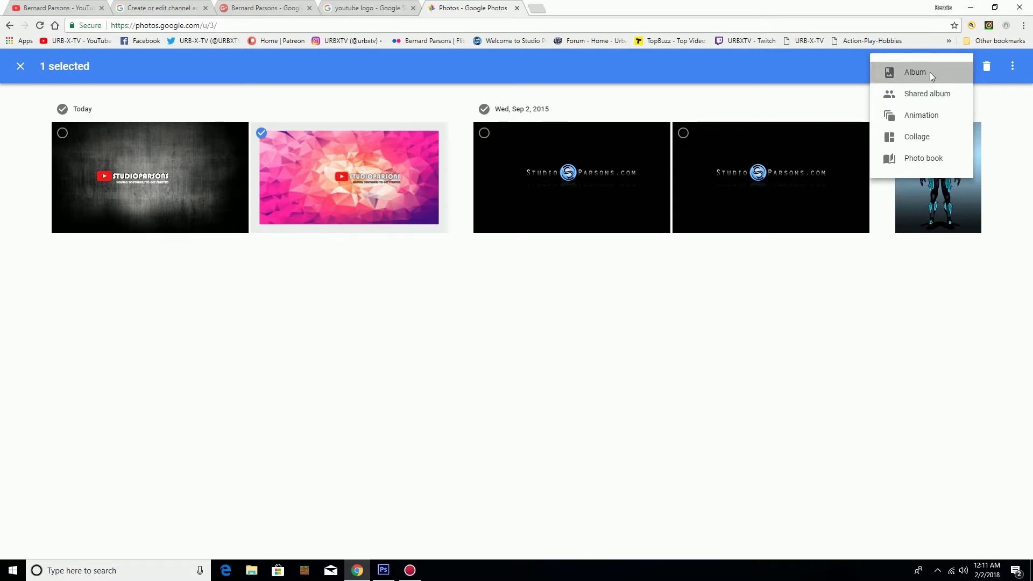
click(931, 75)
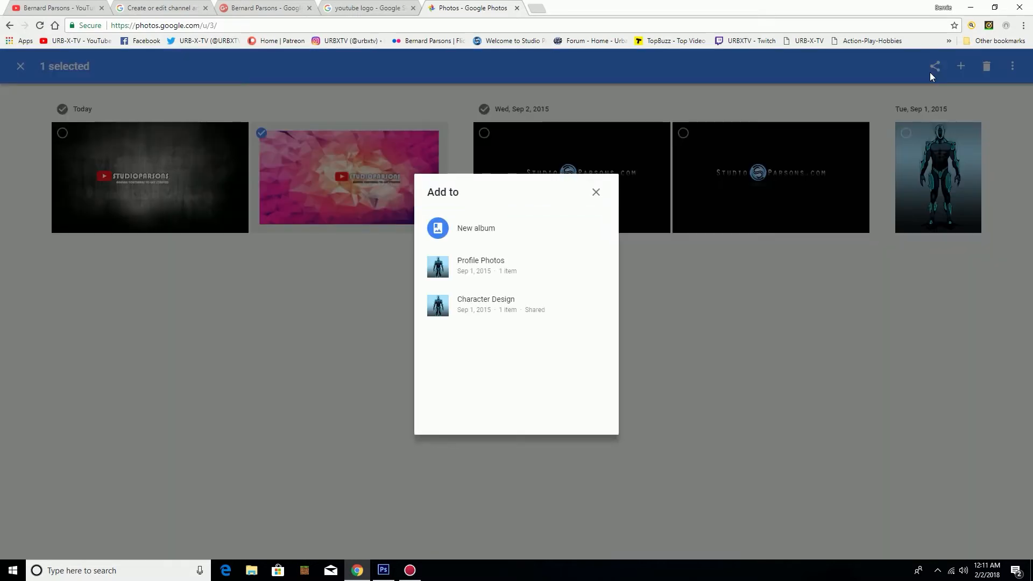
click(468, 231)
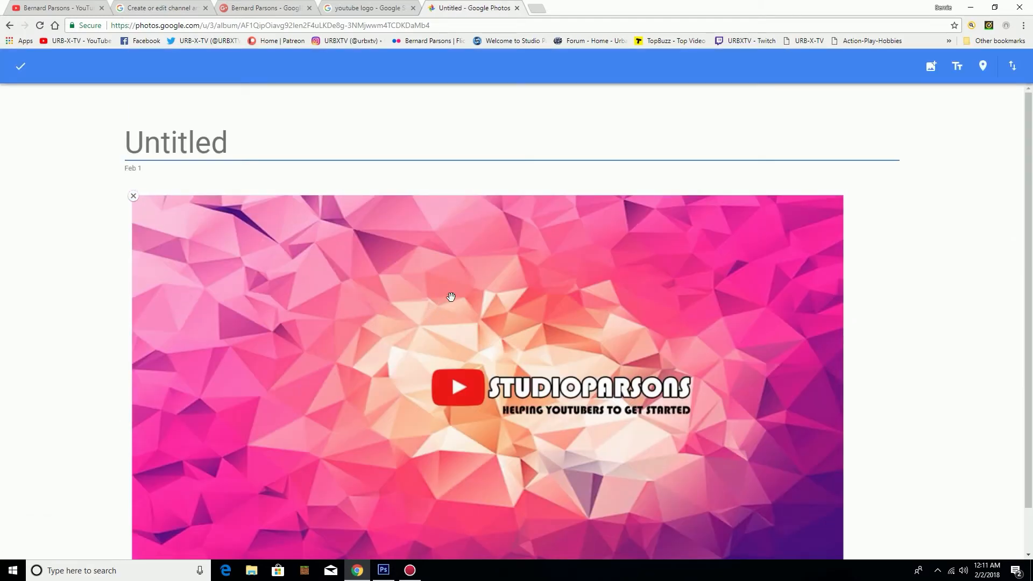
- Name the new album Channel Art, save it, and return to the photo overview
text(Chan)
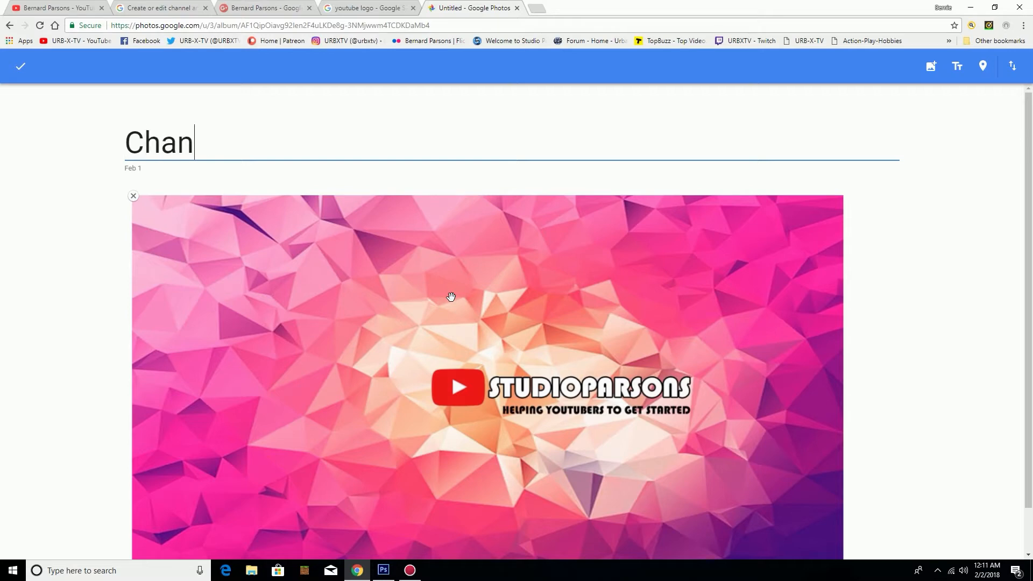
text(nel Art)
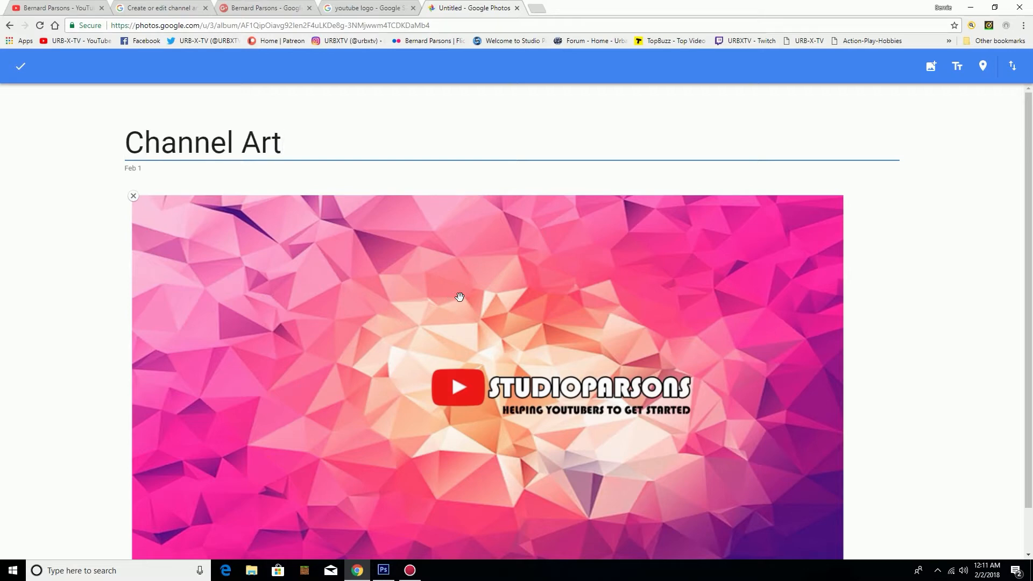
click(20, 69)
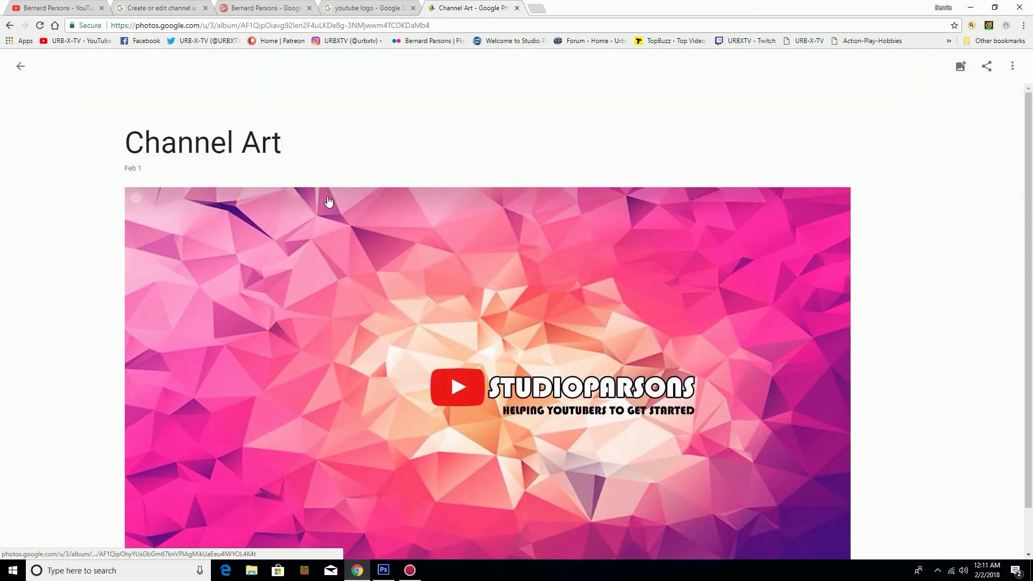
click(20, 67)
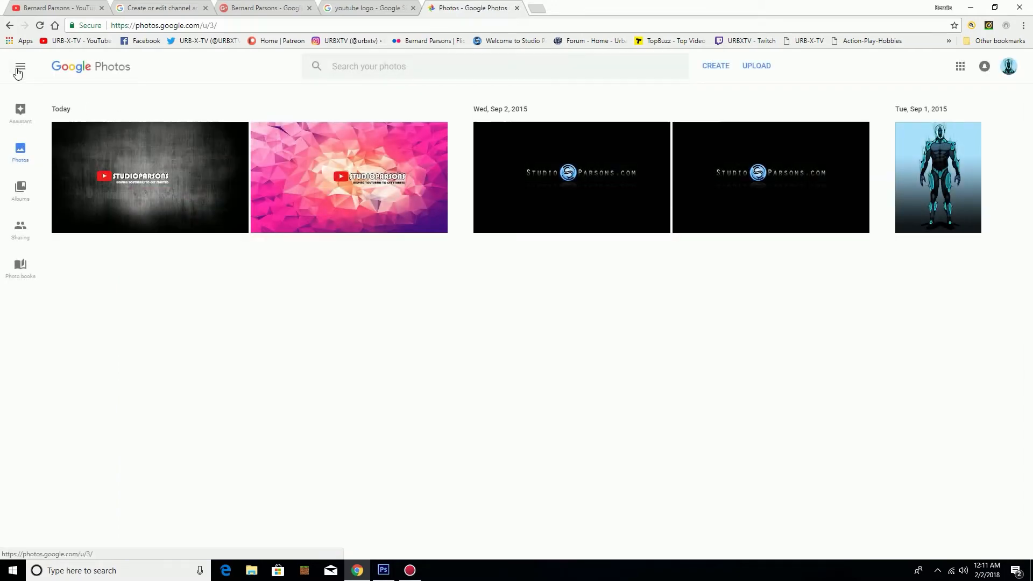
- Switch to the YouTube channel page and apply the pink polygon StudioParsons banner from the Channel Art photo album as channel art
click(73, 10)
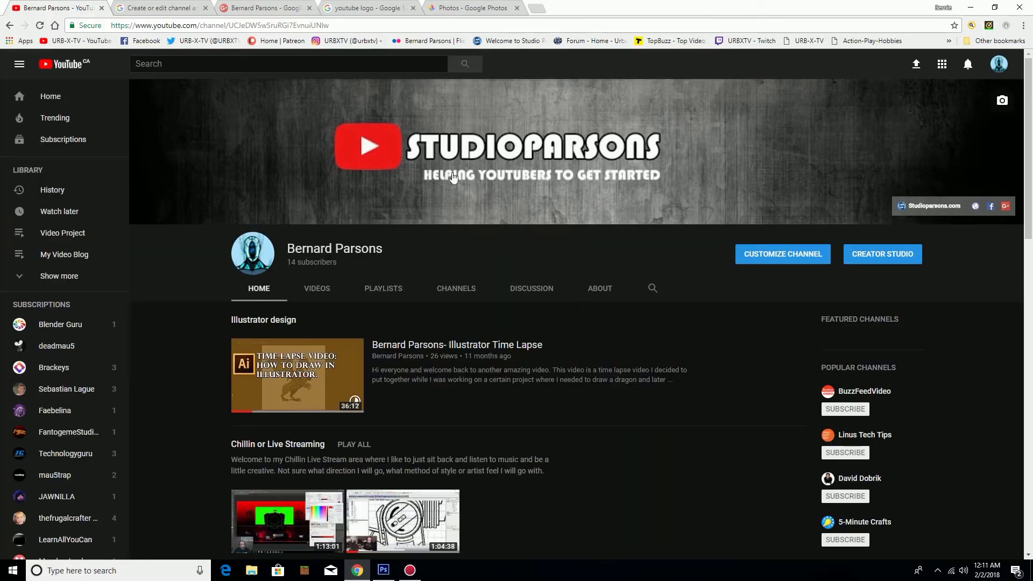
click(1003, 102)
click(357, 173)
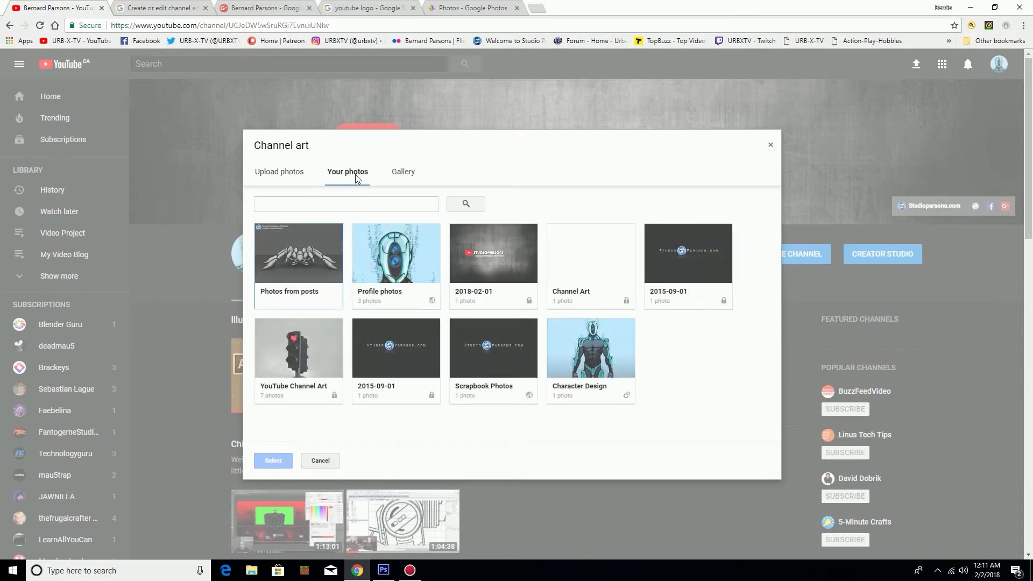
click(600, 276)
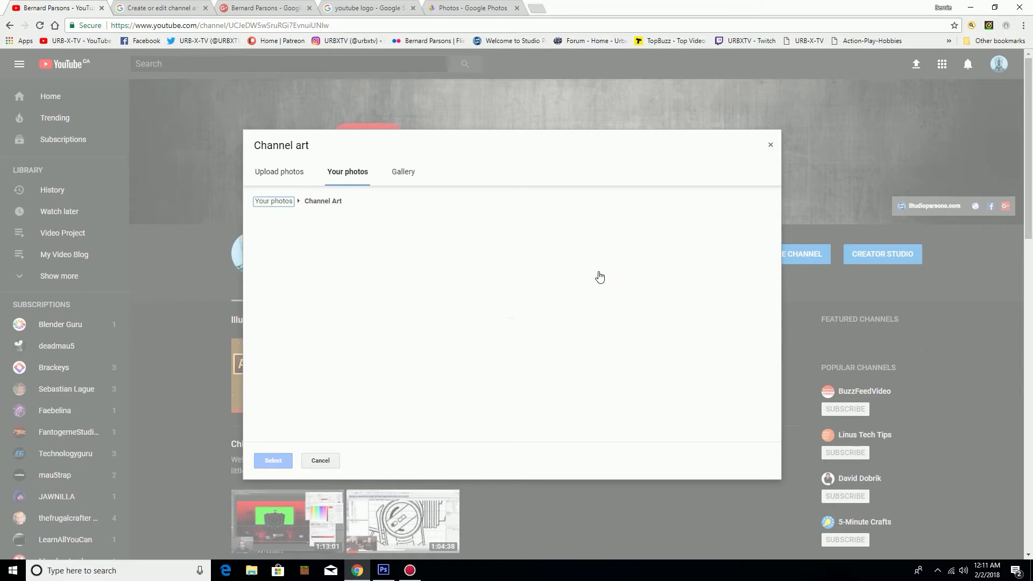
click(315, 252)
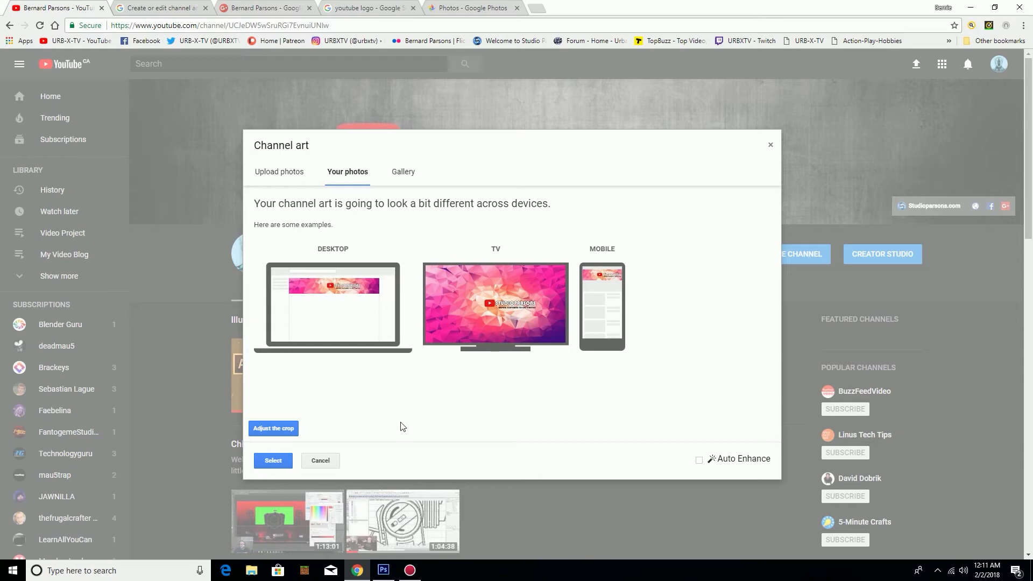
click(273, 461)
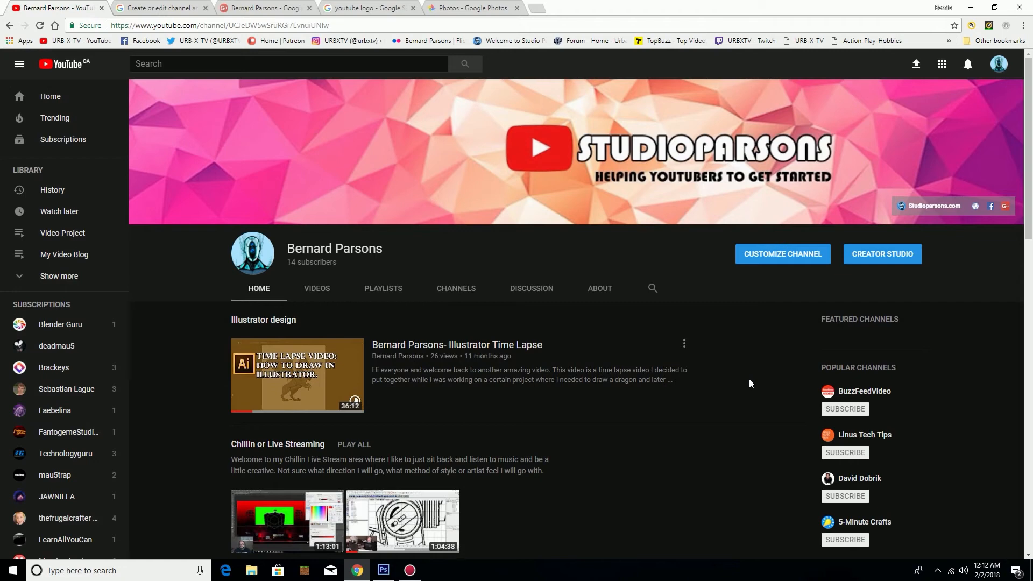
scroll(749, 379, down, 3)
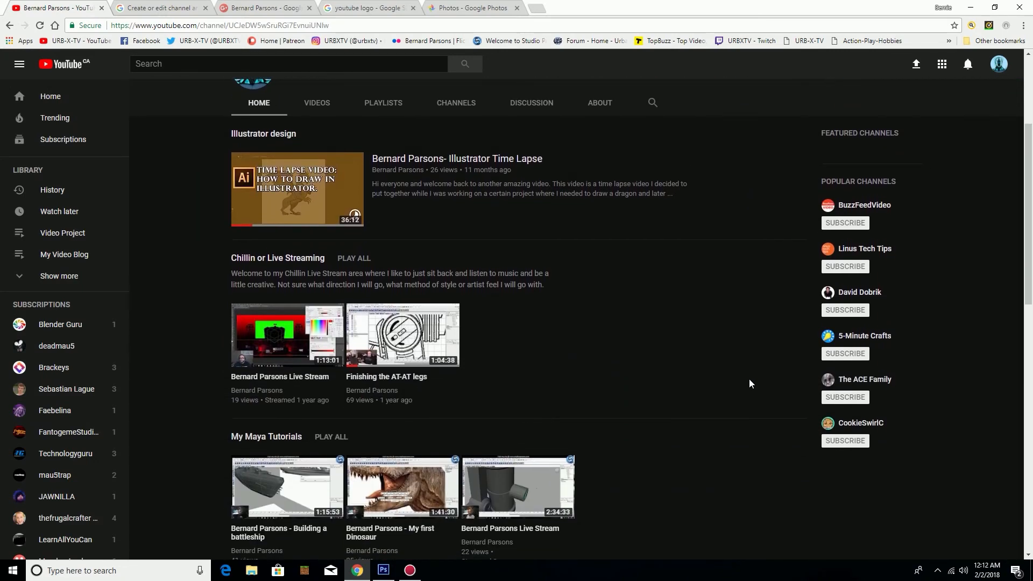
scroll(749, 379, down, 5)
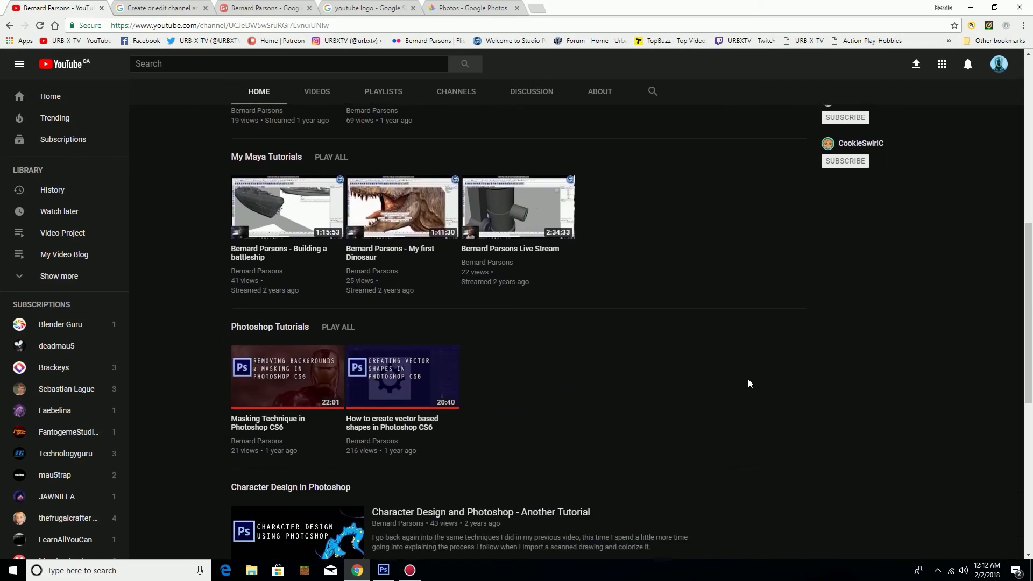
scroll(749, 380, down, 1)
scroll(749, 380, up, 2)
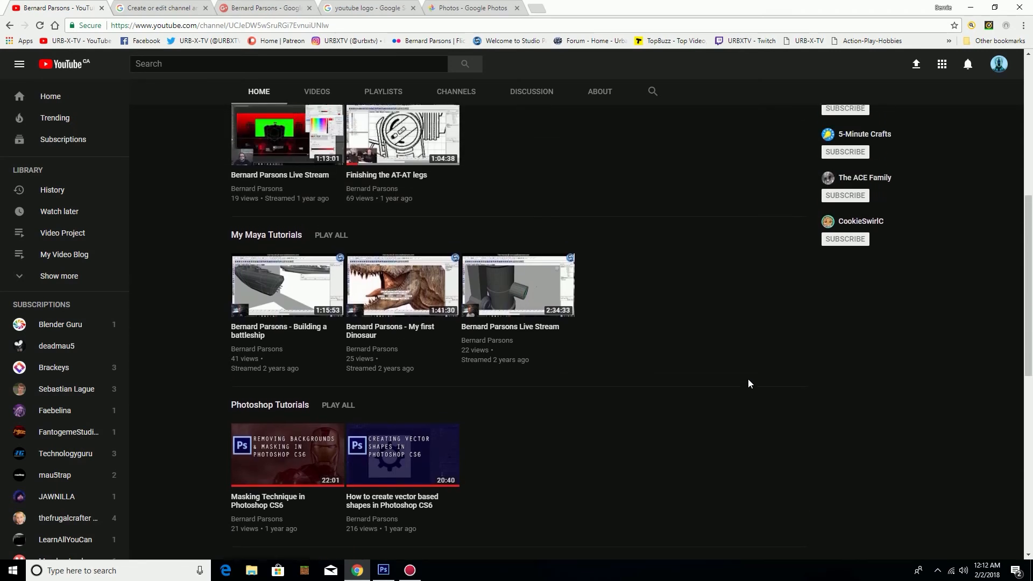
scroll(748, 379, up, 5)
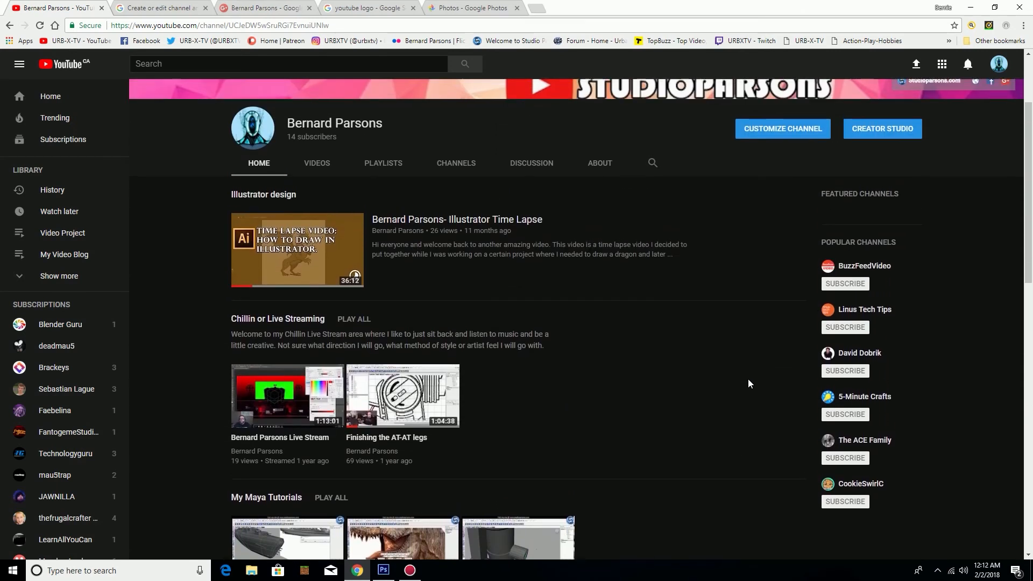
scroll(748, 379, up, 2)
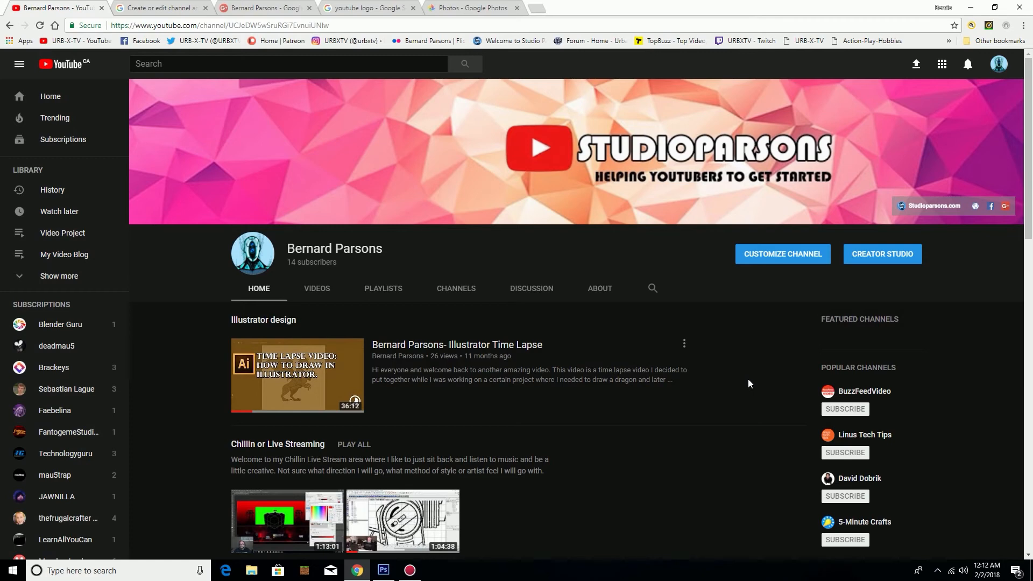